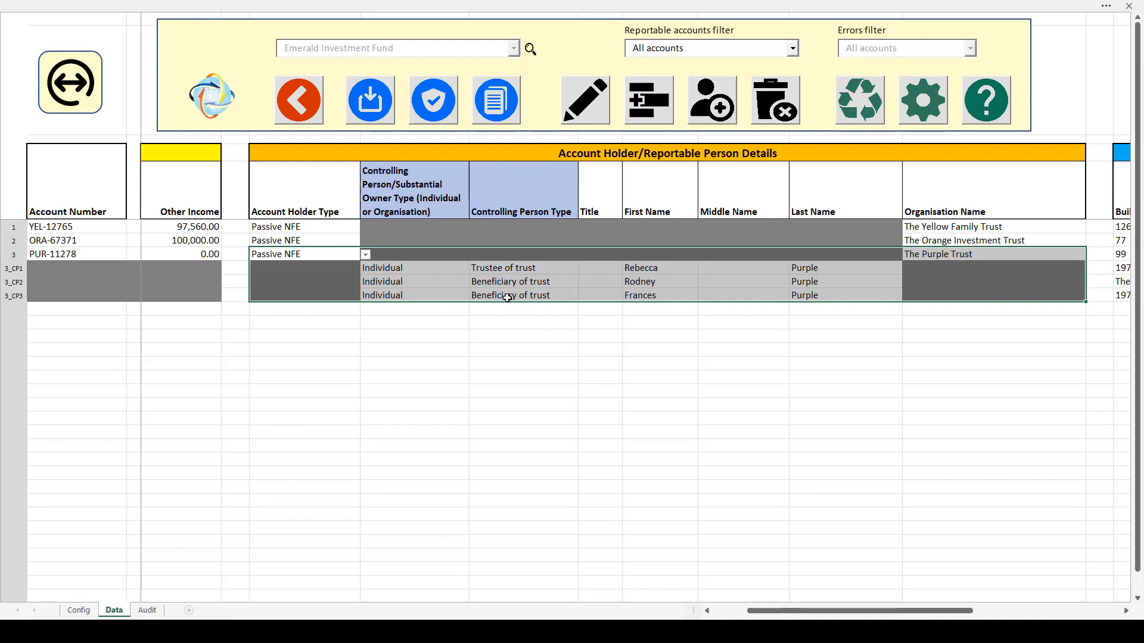
Start a new controlling person for The Orange Investment Trust, with type Individual and controlling person type Beneficiary of trust.
left_click(274, 325)
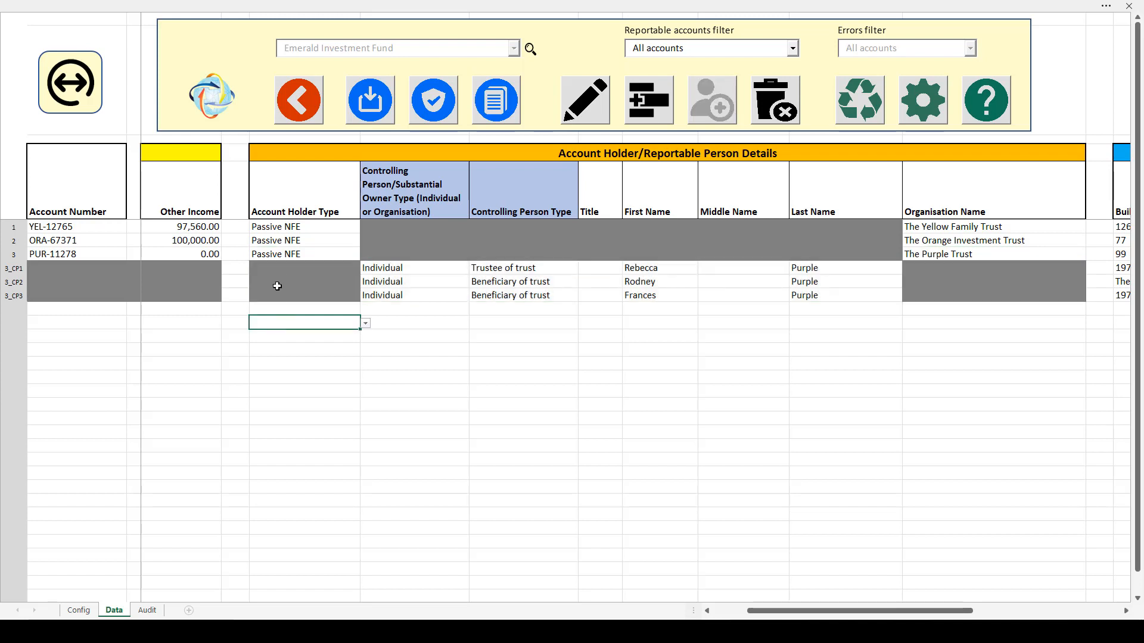
left_click(309, 240)
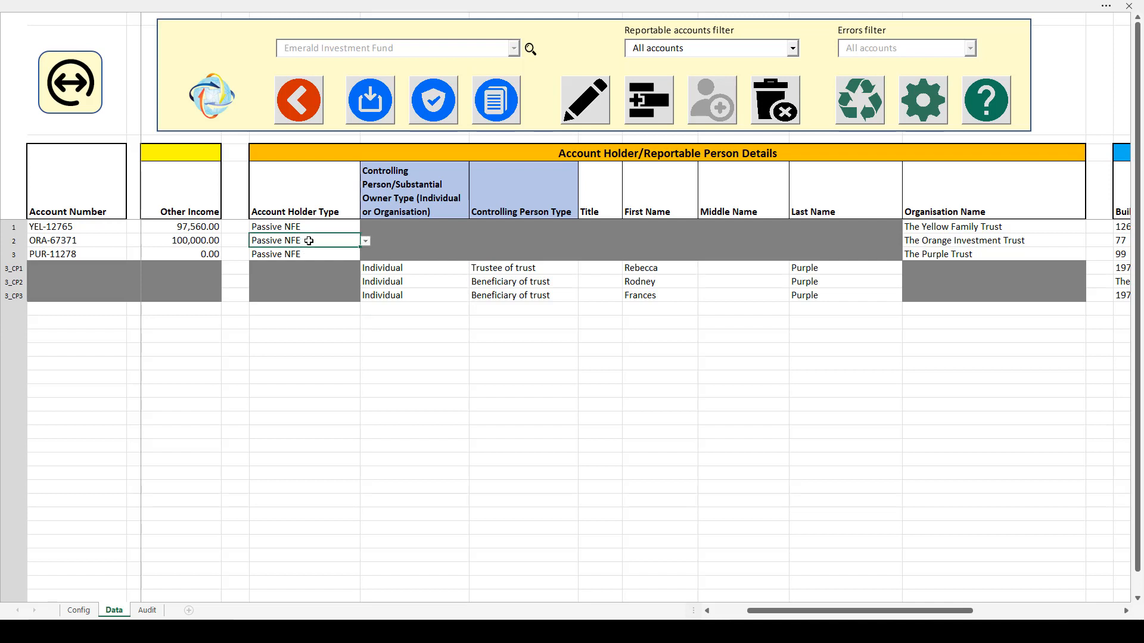
left_click(955, 241)
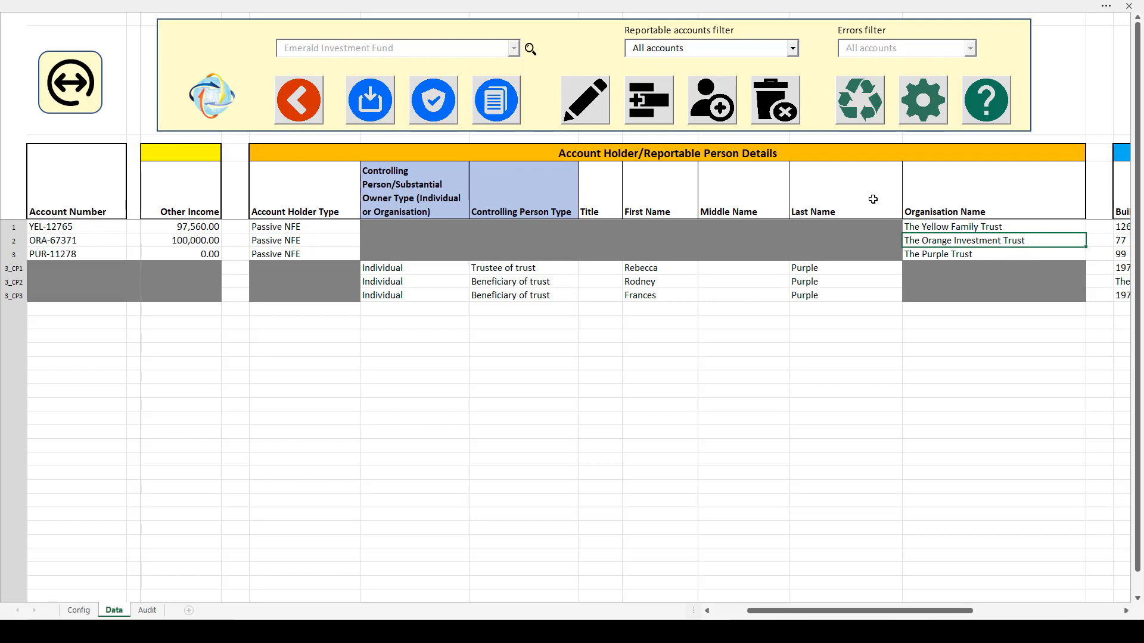
left_click(722, 95)
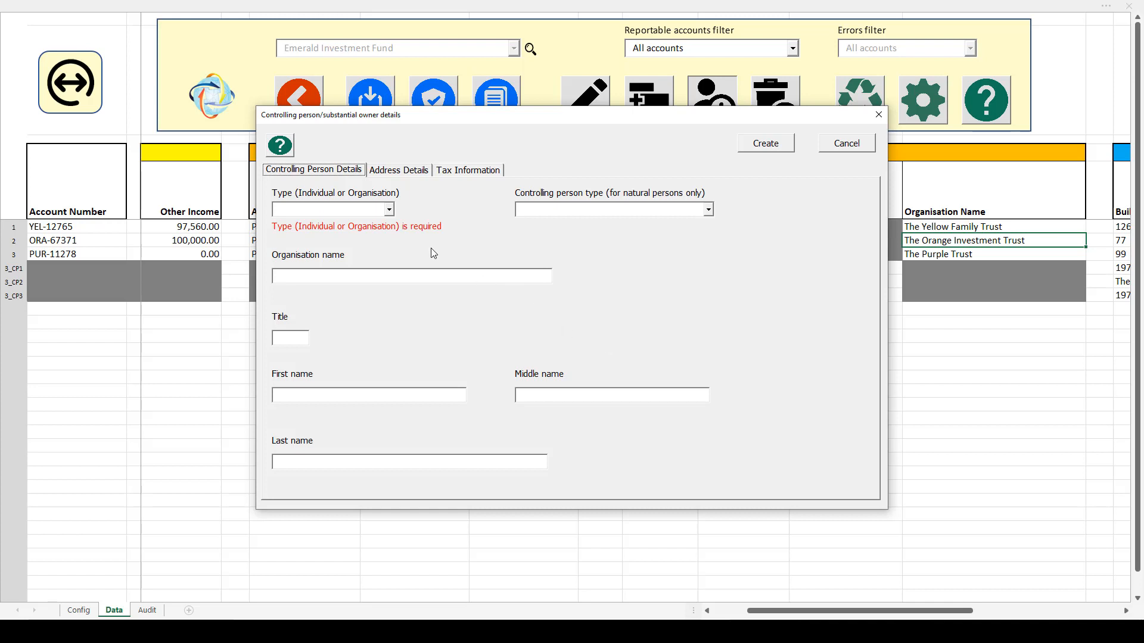
left_click(390, 211)
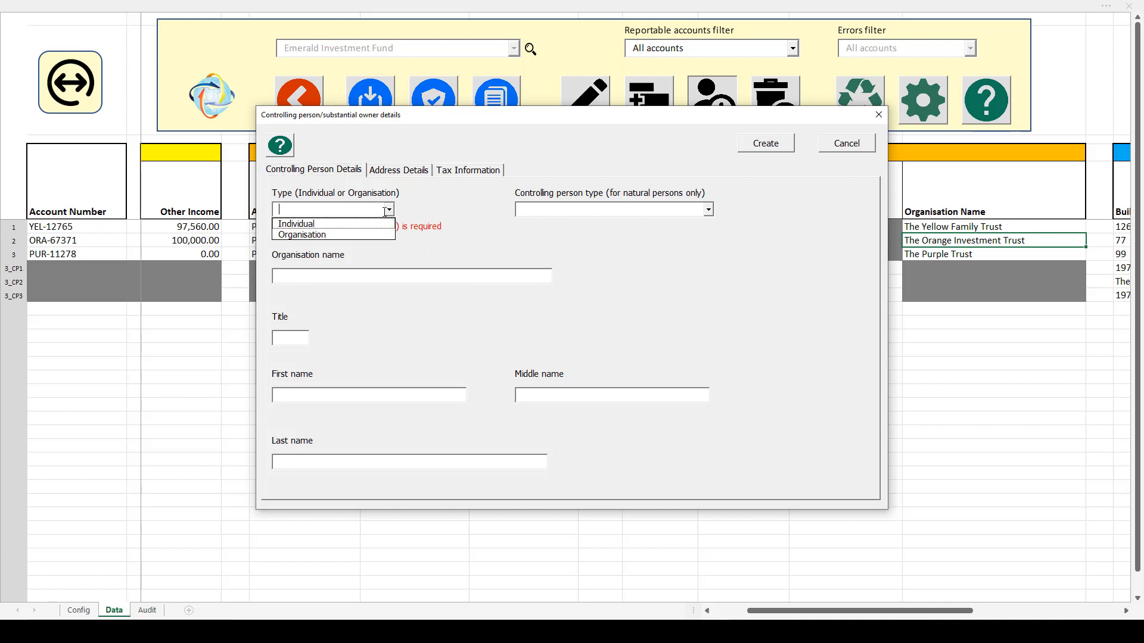
left_click(348, 224)
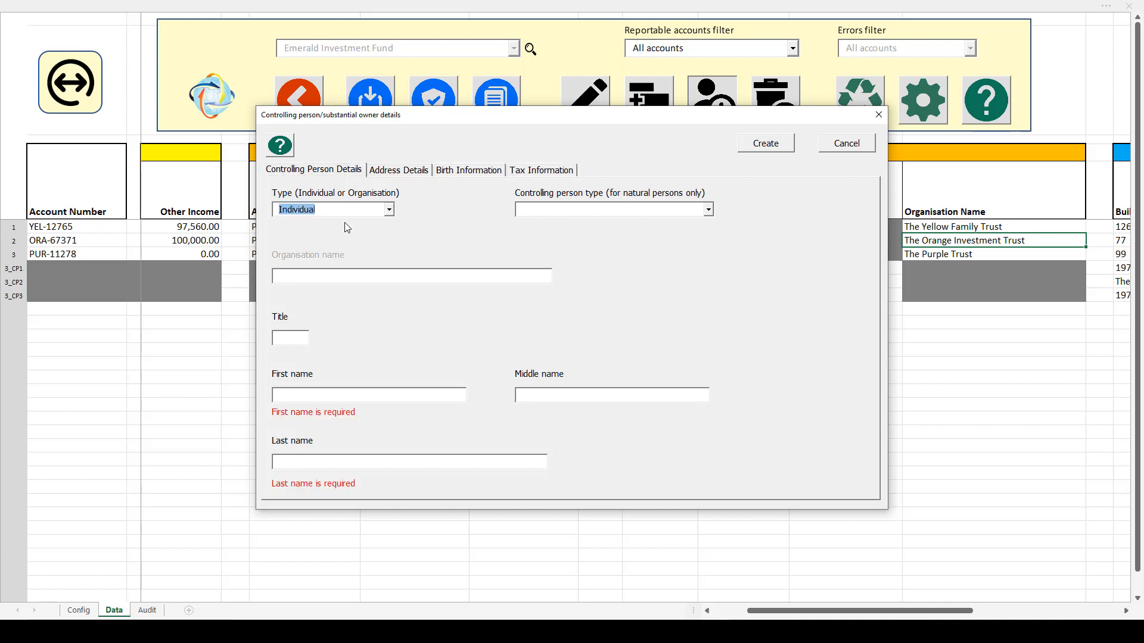
left_click(389, 210)
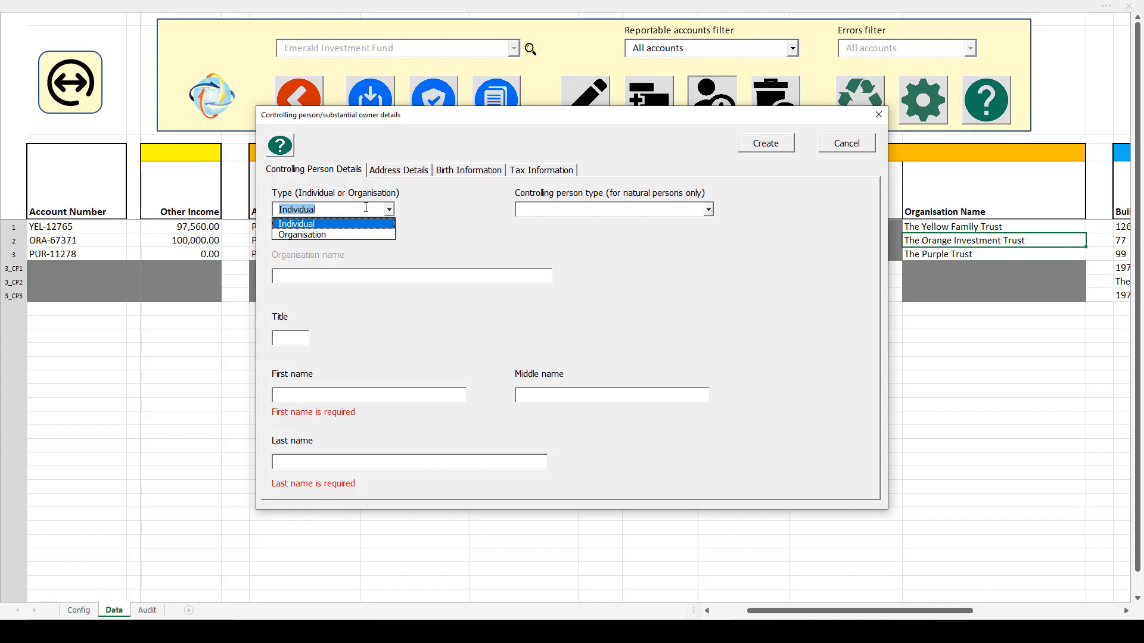
left_click(405, 207)
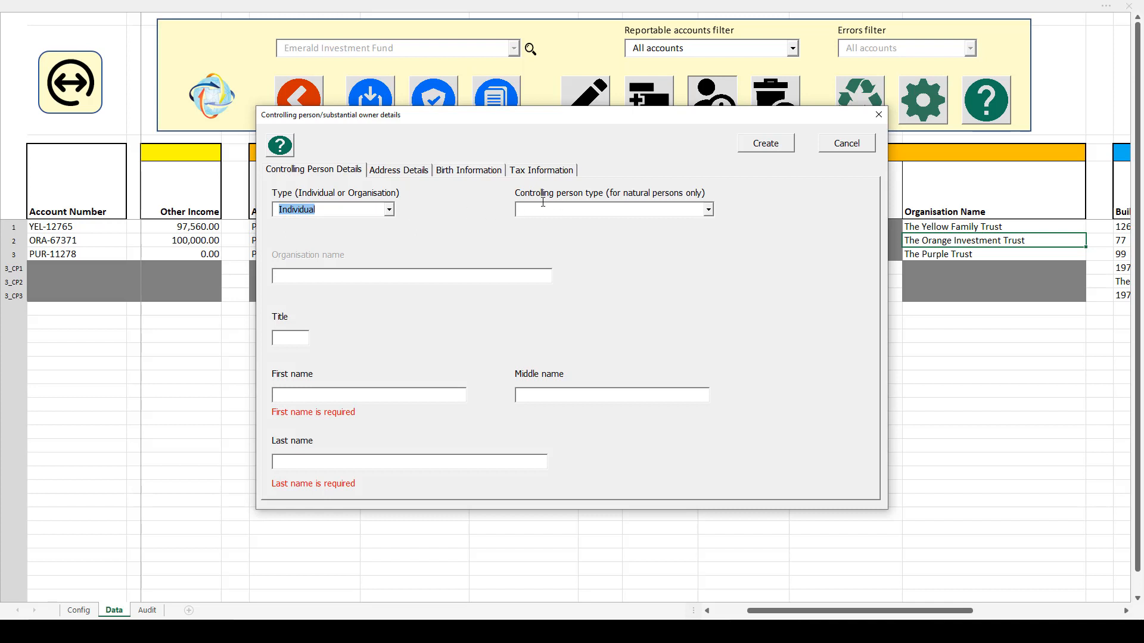
left_click(709, 211)
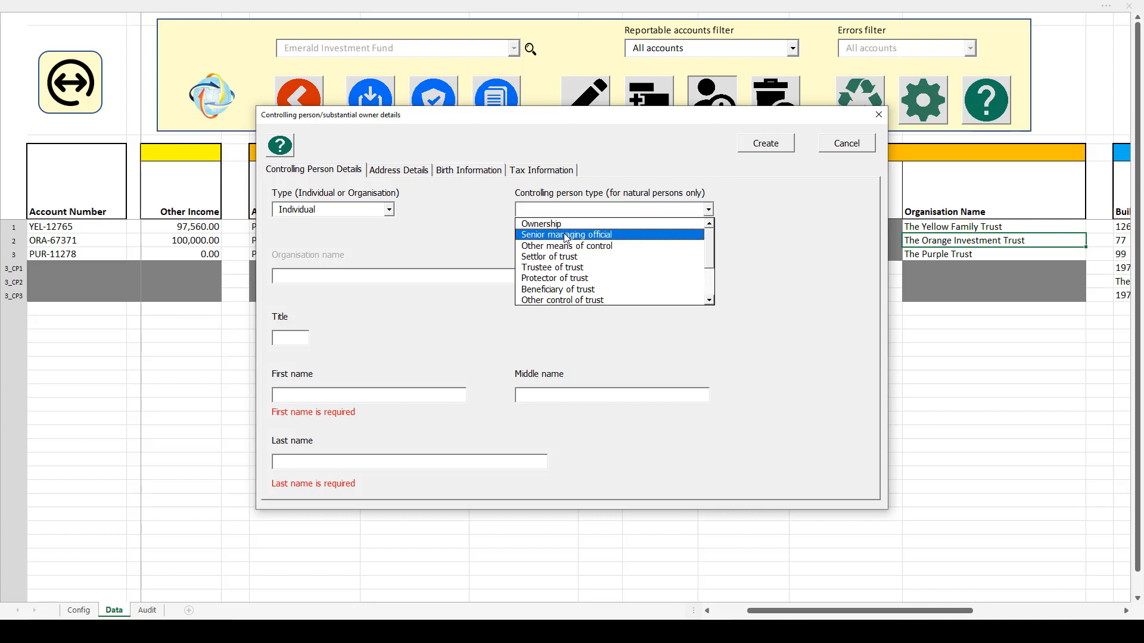
left_click(569, 290)
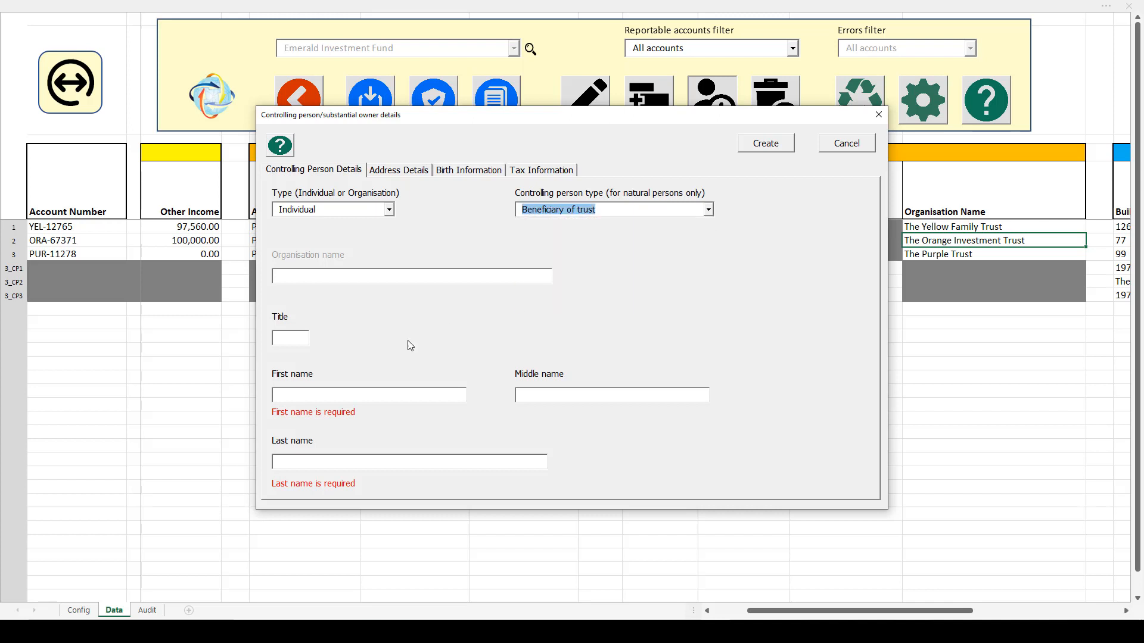
Enter the controlling person's first name and last name.
left_click(322, 398)
type("Richa")
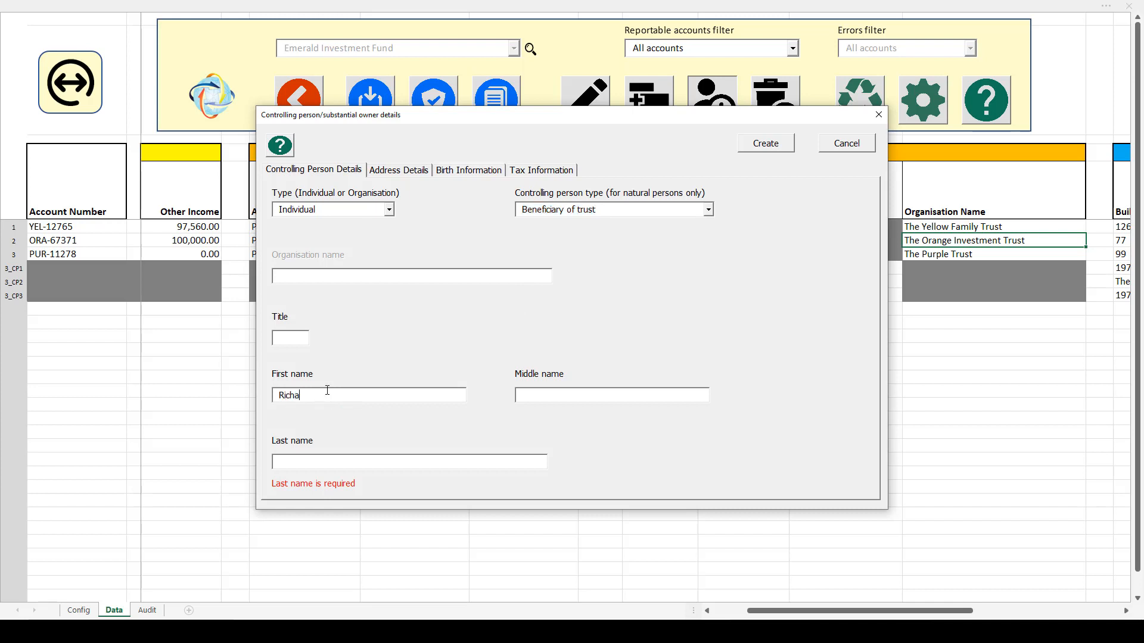
type("Orange")
Fill in the controlling person's building identifier, street and city, and set the address country to GB.
left_click(405, 172)
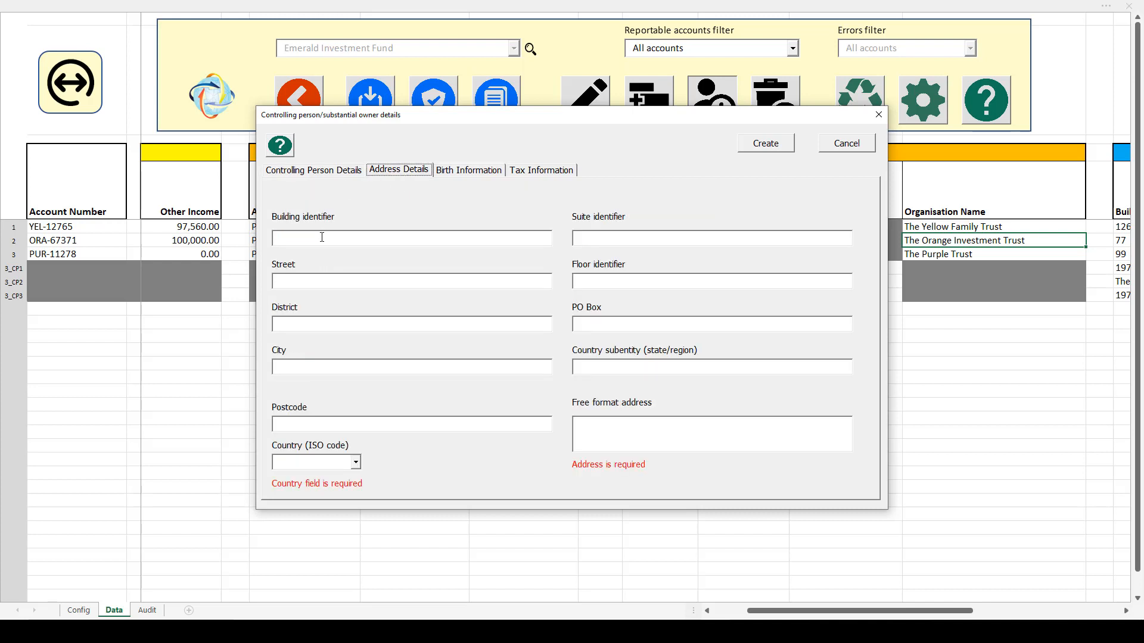
type("123")
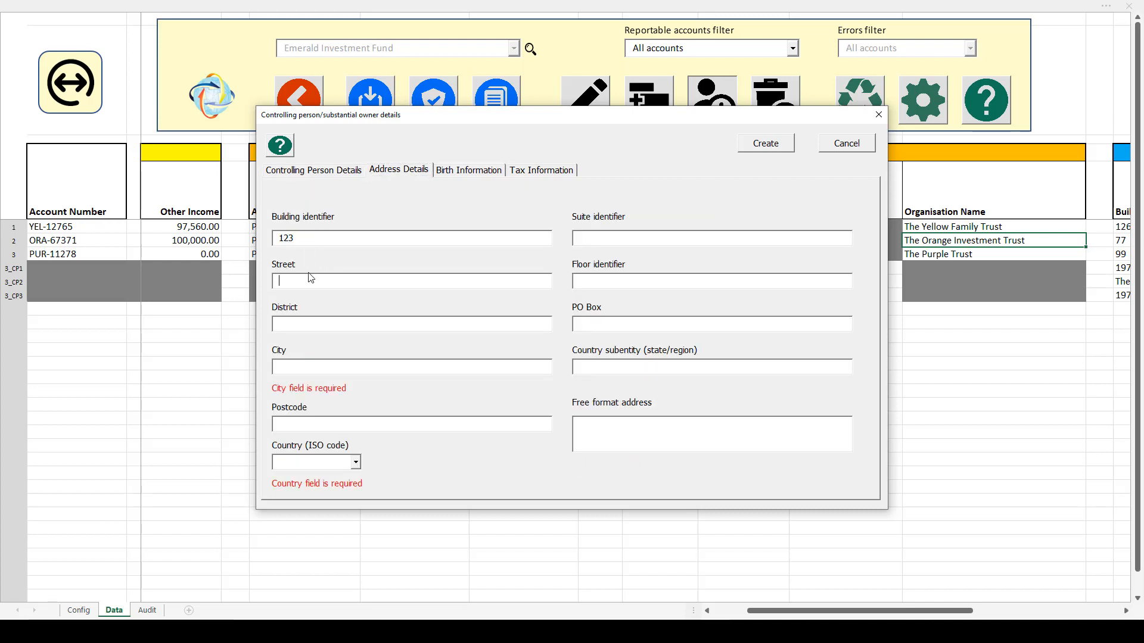
left_click(310, 277)
type("Orange")
type("Lo")
type("GB")
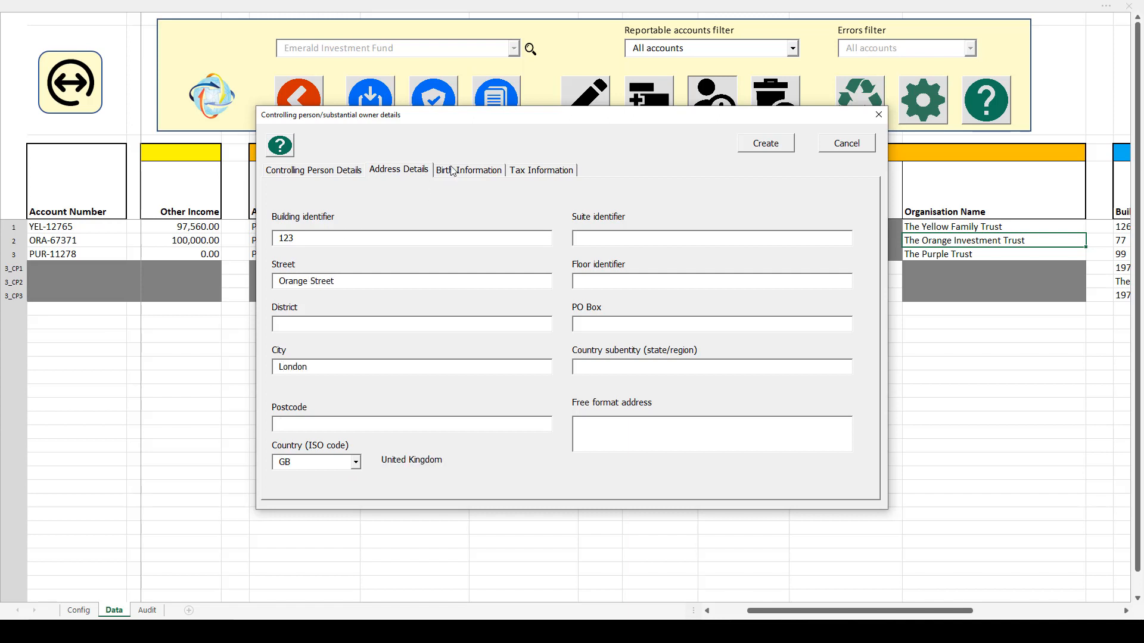
Enter the controlling person's date of birth and create the record, leaving the missing tax information to fix later.
left_click(467, 171)
left_click(292, 212)
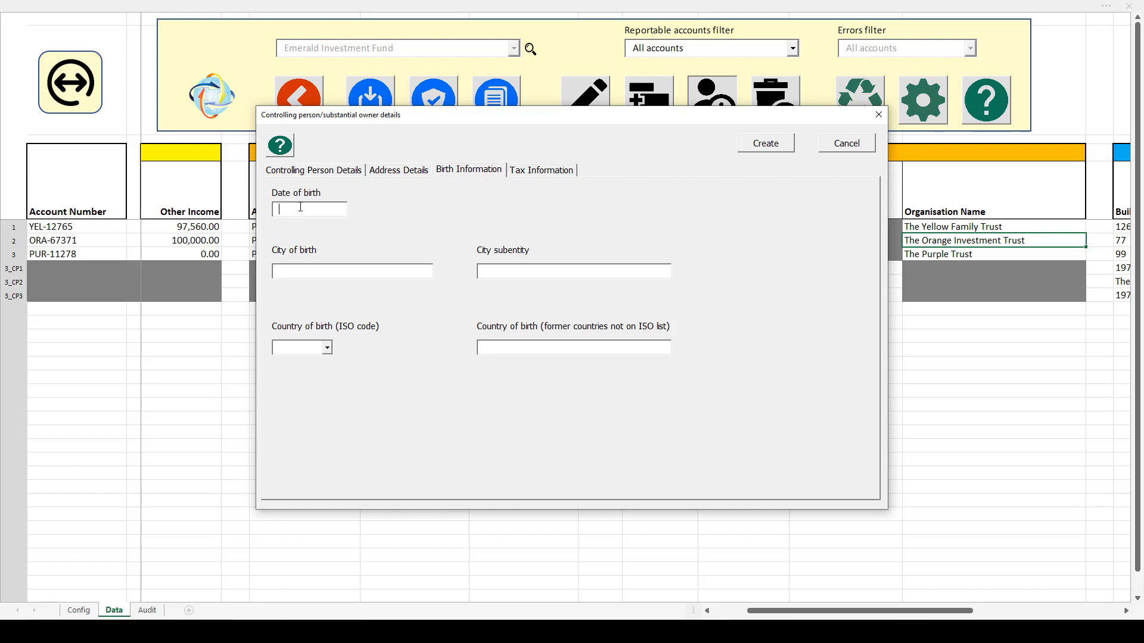
type("12/03/1970")
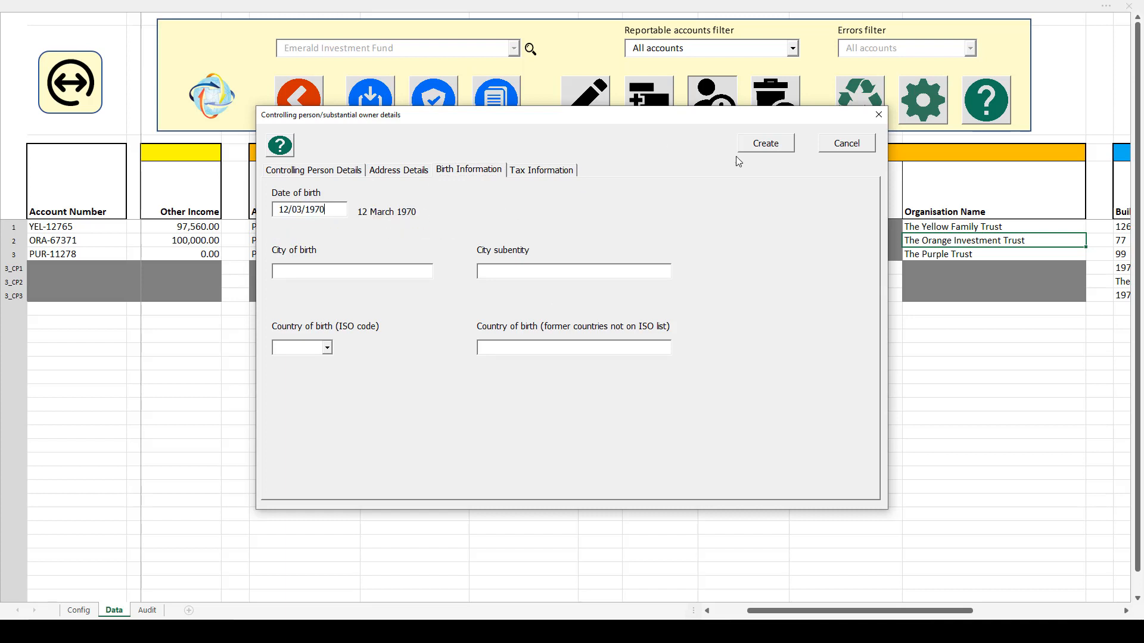
left_click(775, 148)
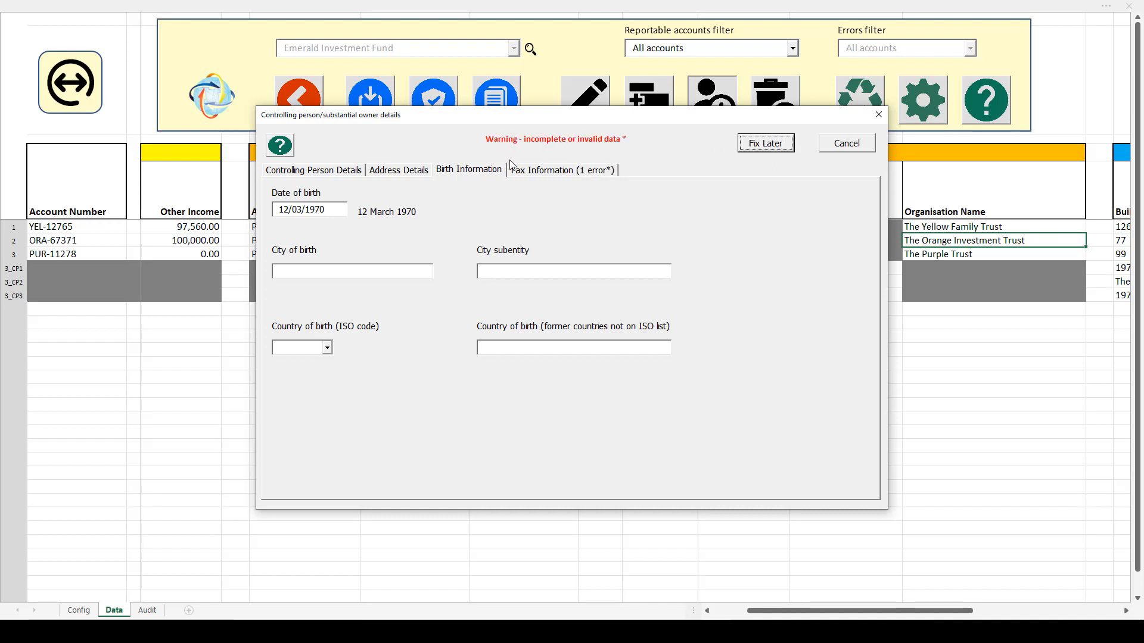
left_click(578, 173)
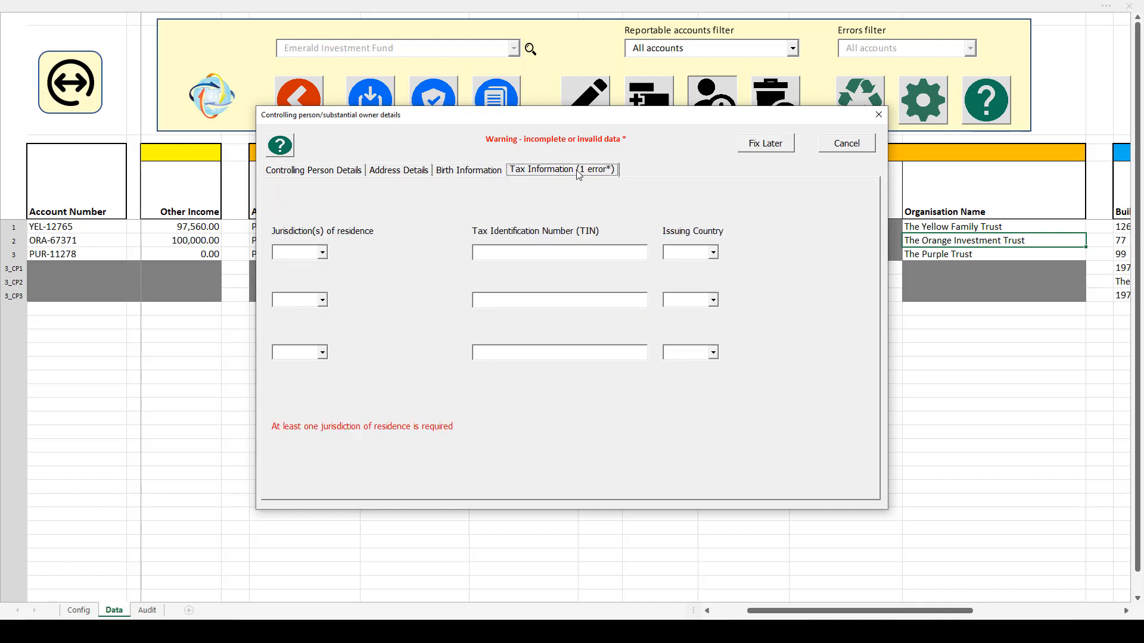
left_click(769, 147)
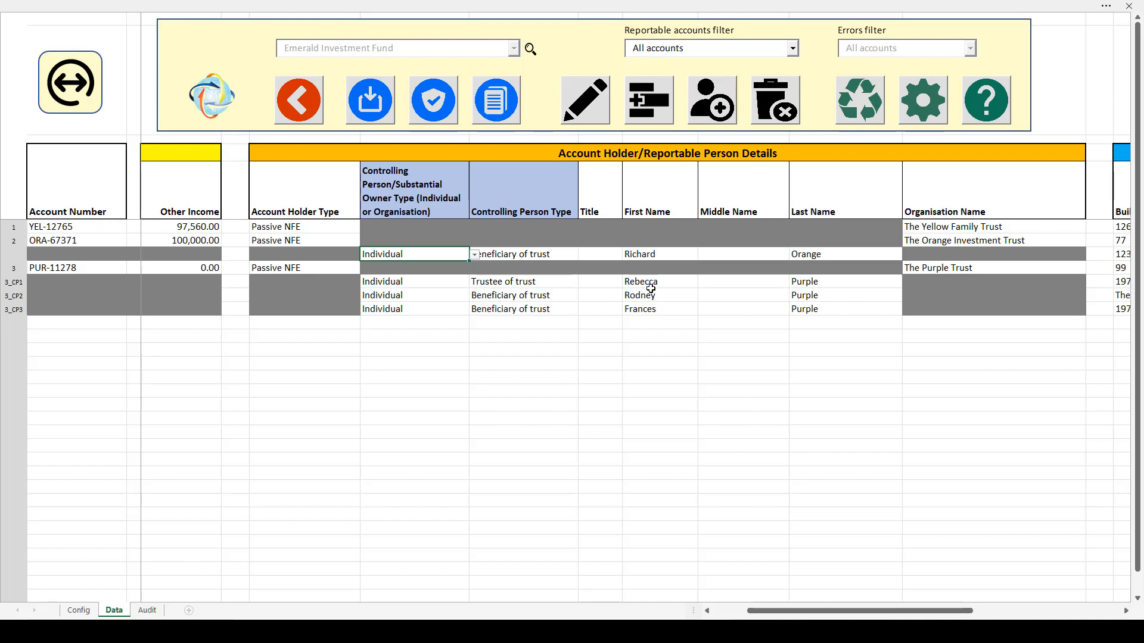
Run the validation checks on the account data and bring up the error list.
left_click(298, 243)
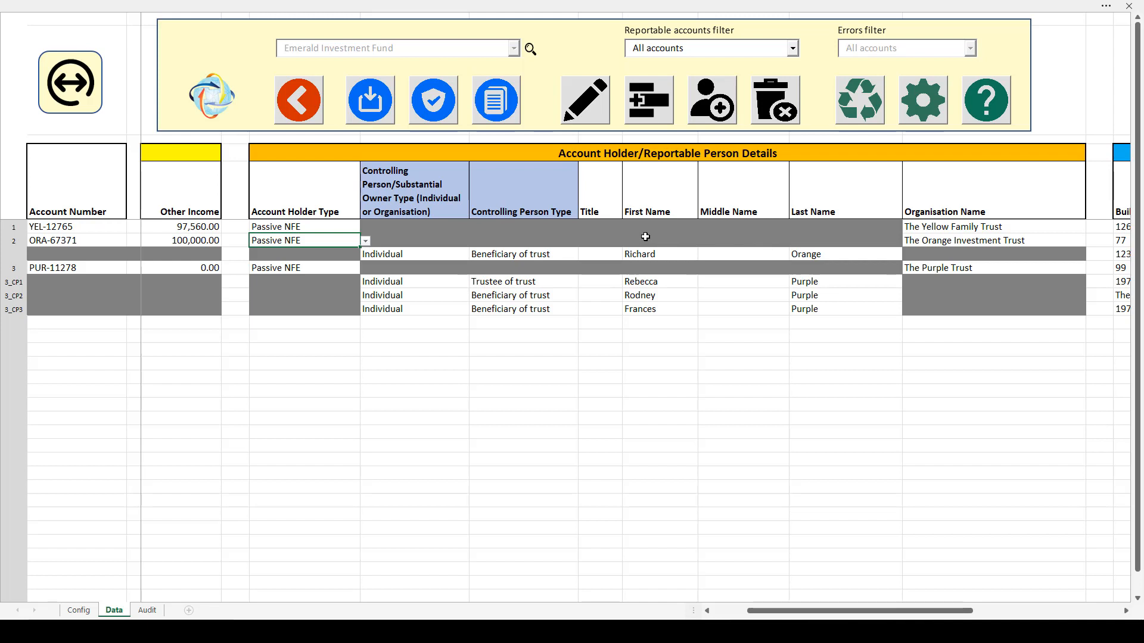
left_click(419, 310)
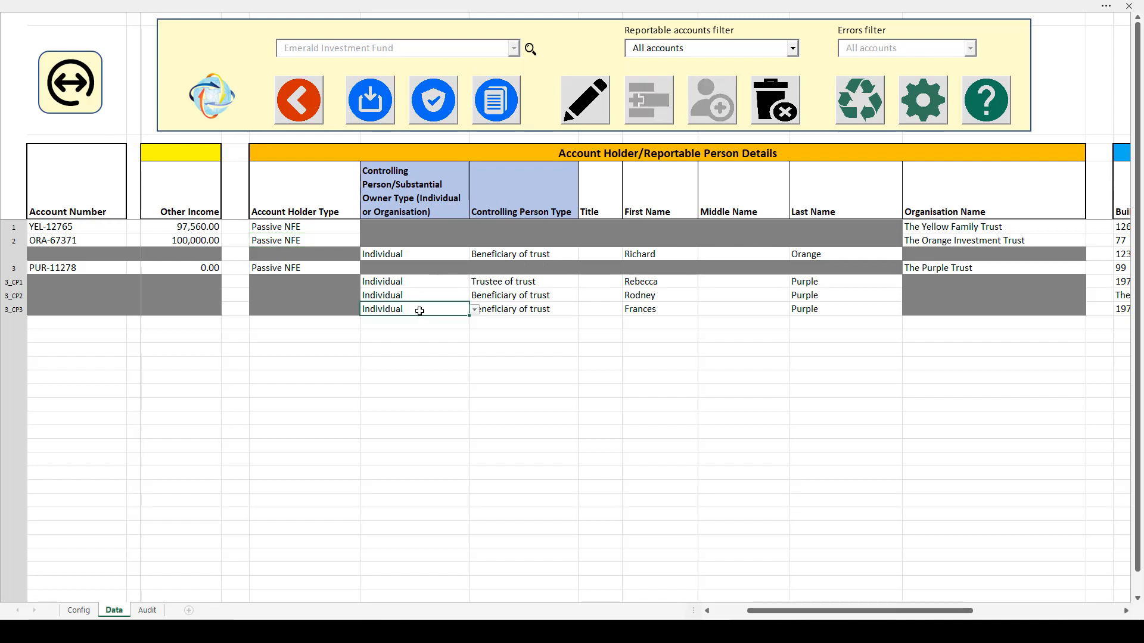
left_click(442, 112)
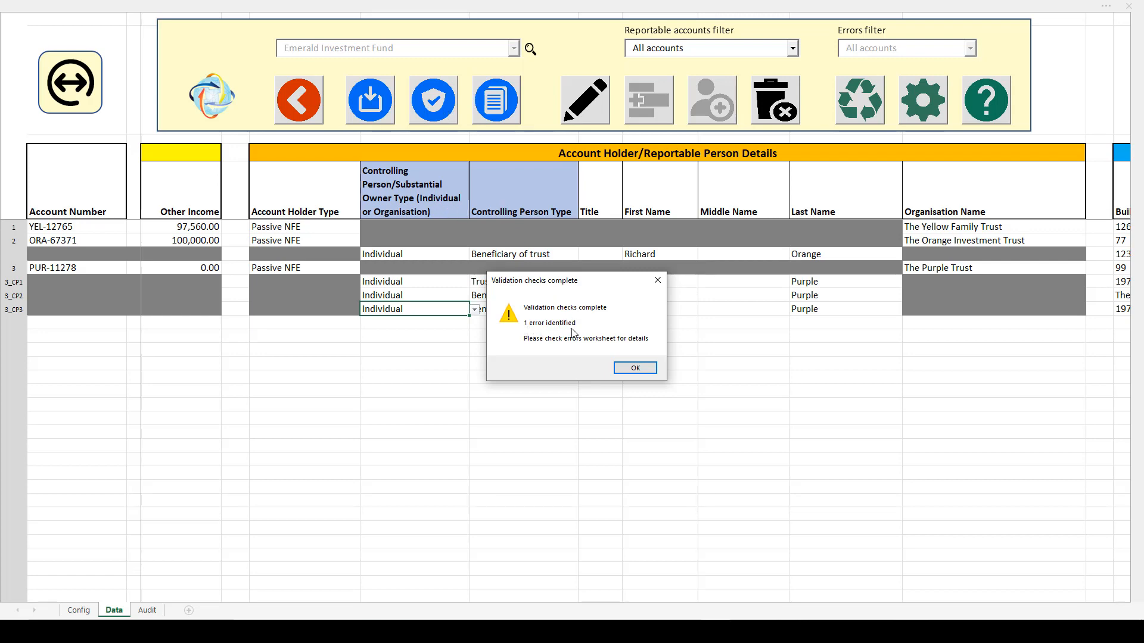
left_click(630, 370)
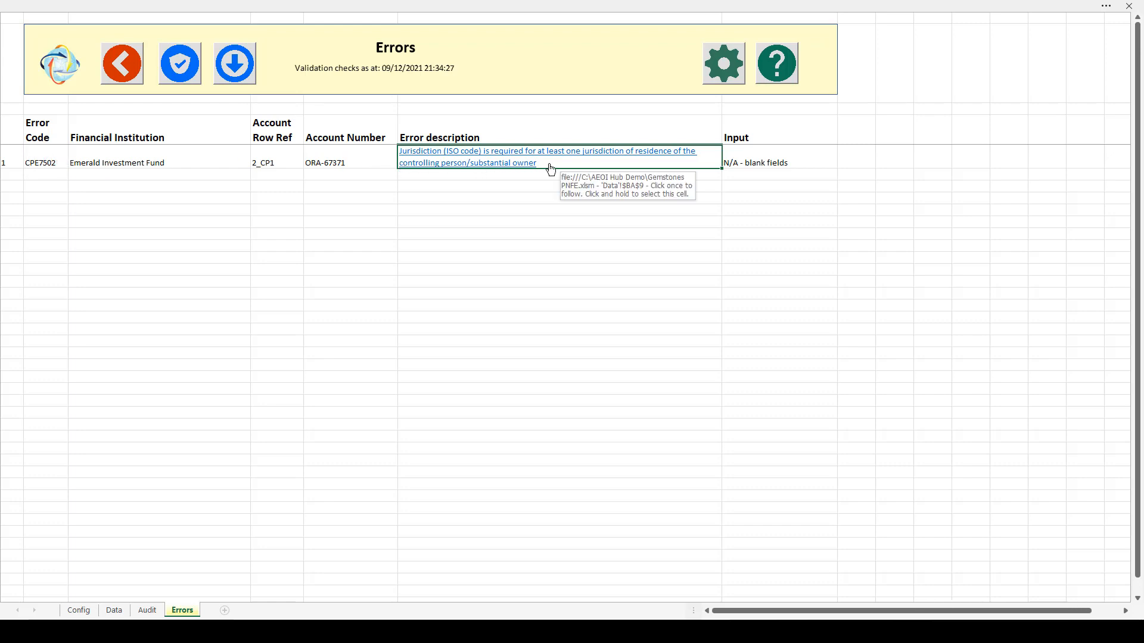
Go to the cell behind the reported jurisdiction error, set the jurisdiction to GB and rerun the validation checks.
left_click(444, 161)
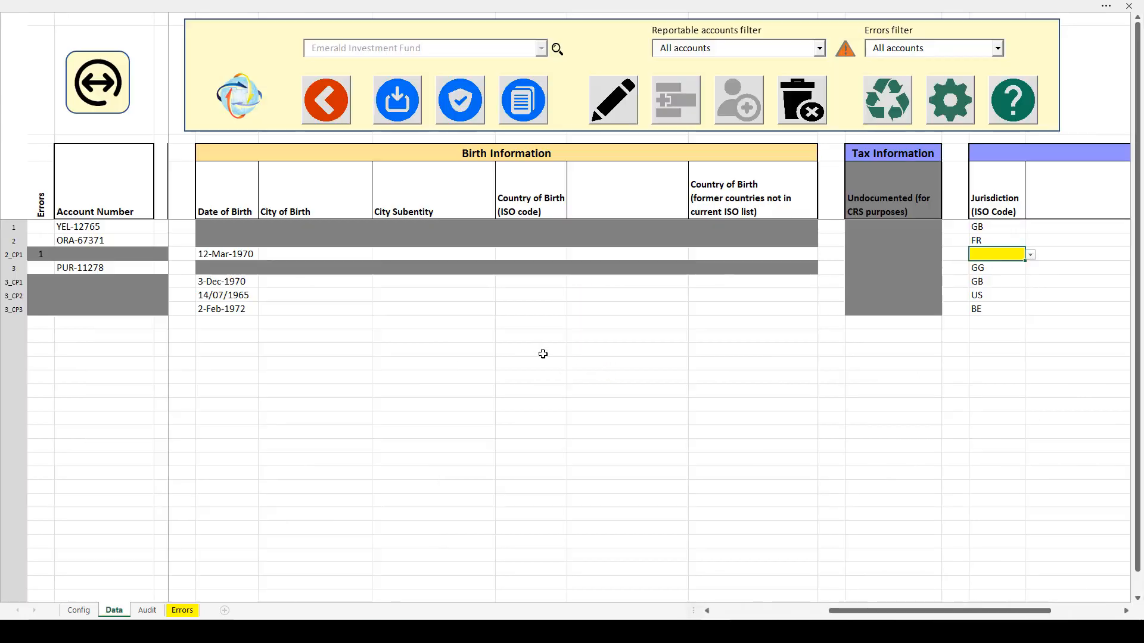
type("GB")
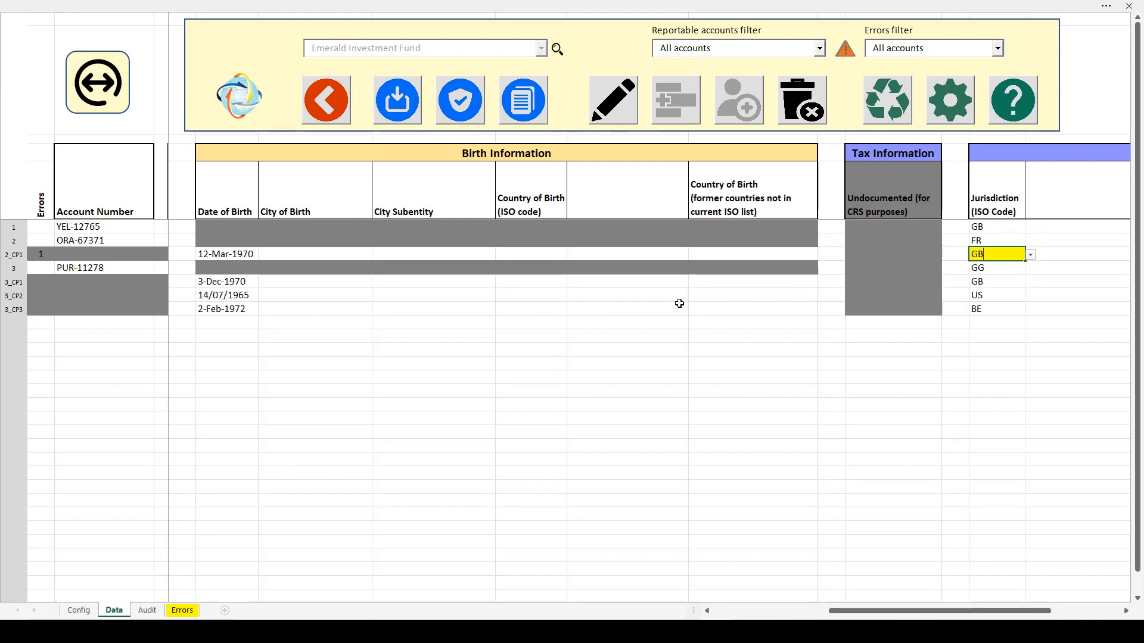
key("Return")
left_click(467, 109)
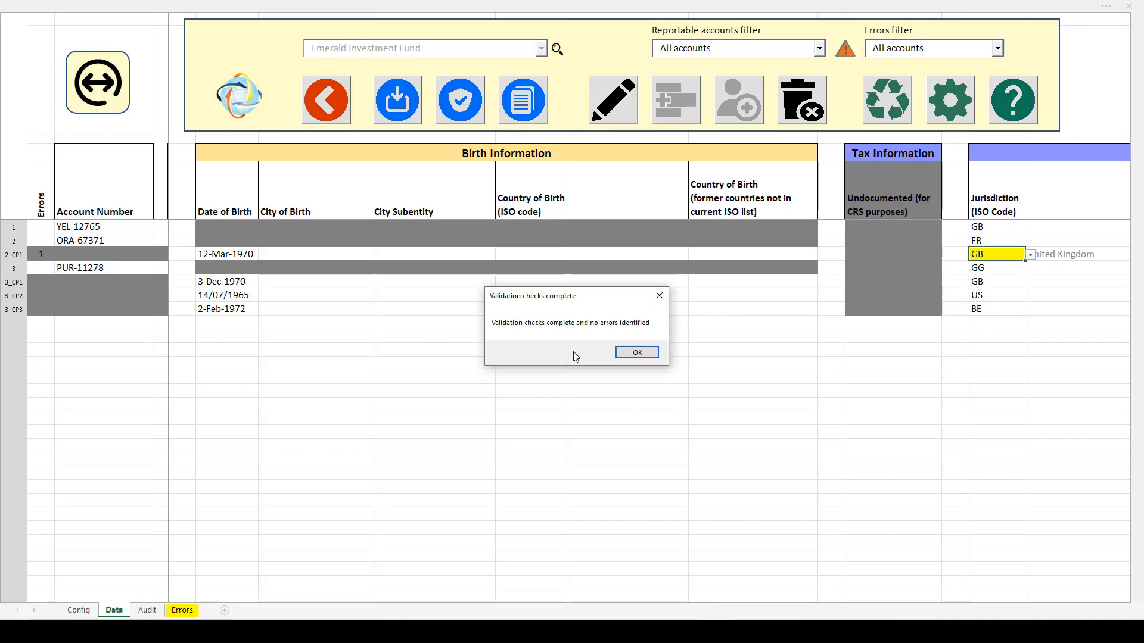
left_click(636, 353)
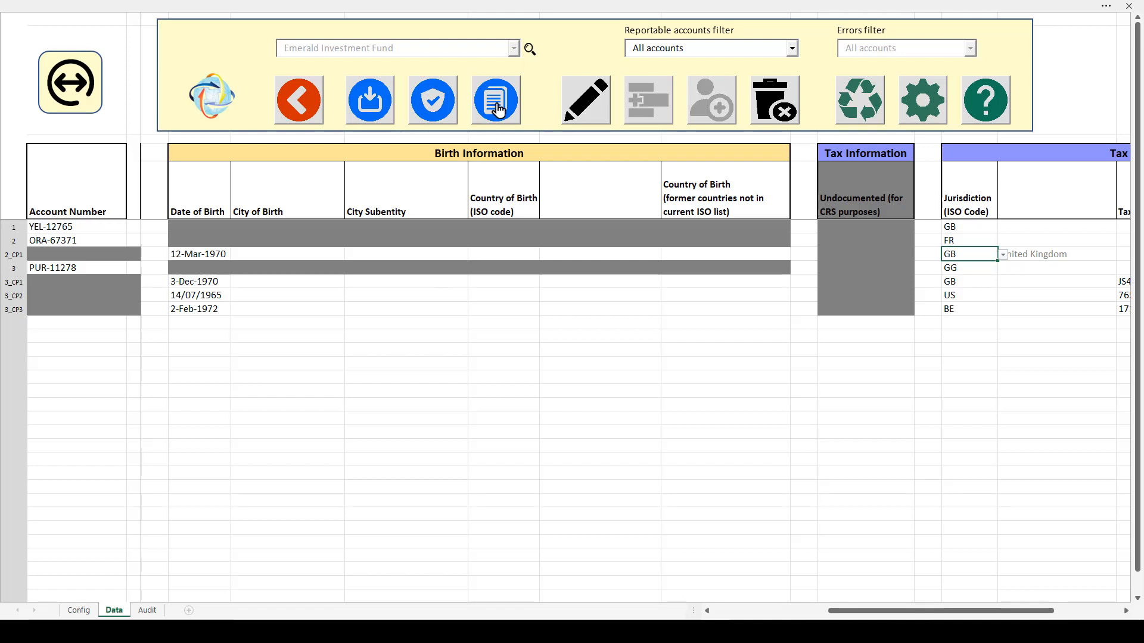
Generate the submission files for both the FATCA return and the CRS return.
left_click(497, 113)
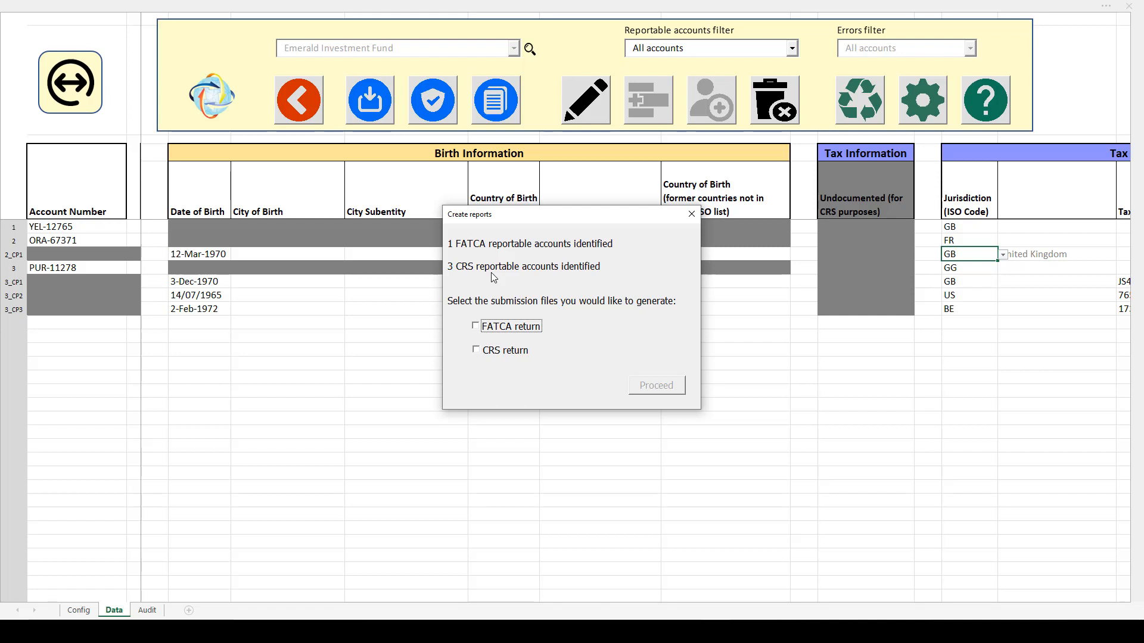
left_click(486, 328)
left_click(480, 351)
left_click(659, 387)
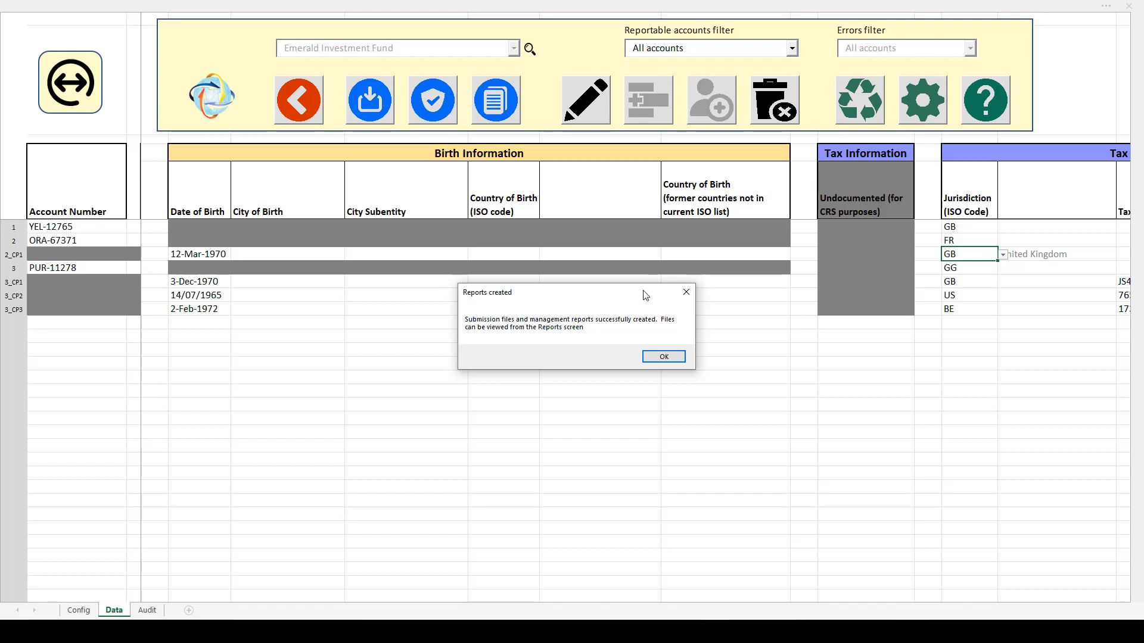
left_click(675, 358)
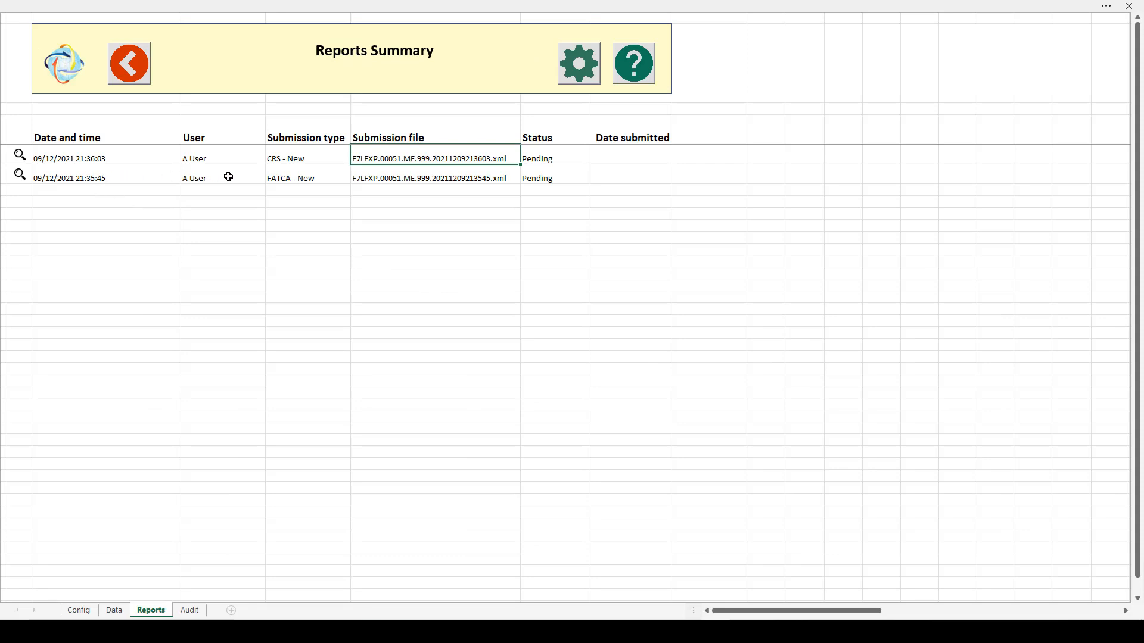
View the FATCA submission's PDF management report, from the submission summary through to the passive non-financial entity accounts.
left_click(365, 177)
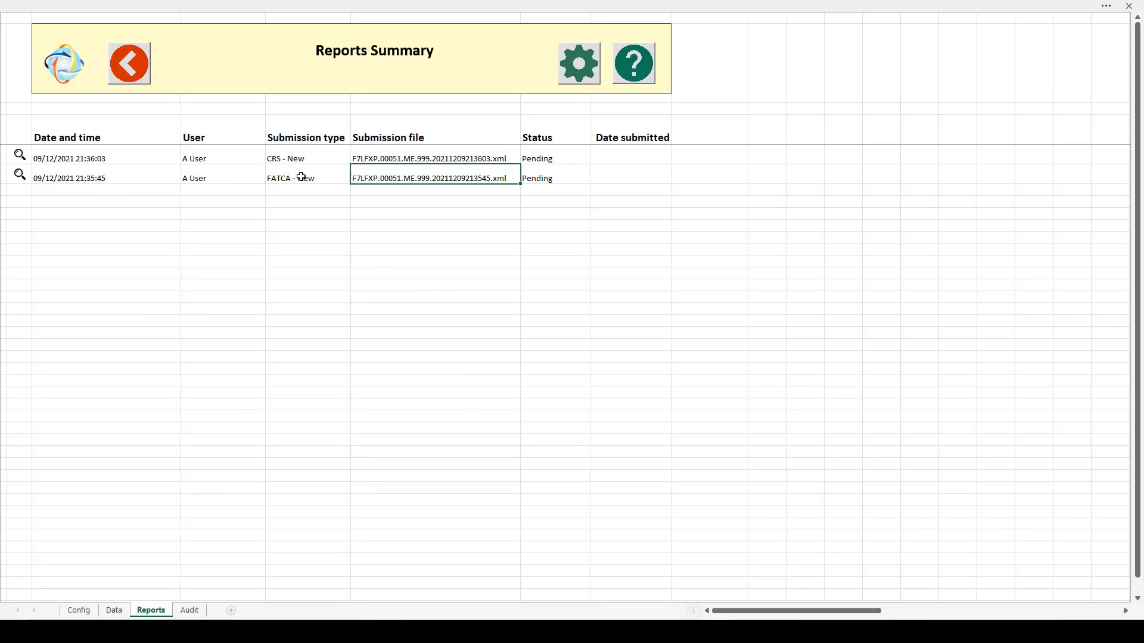
left_click(18, 176)
left_click(476, 366)
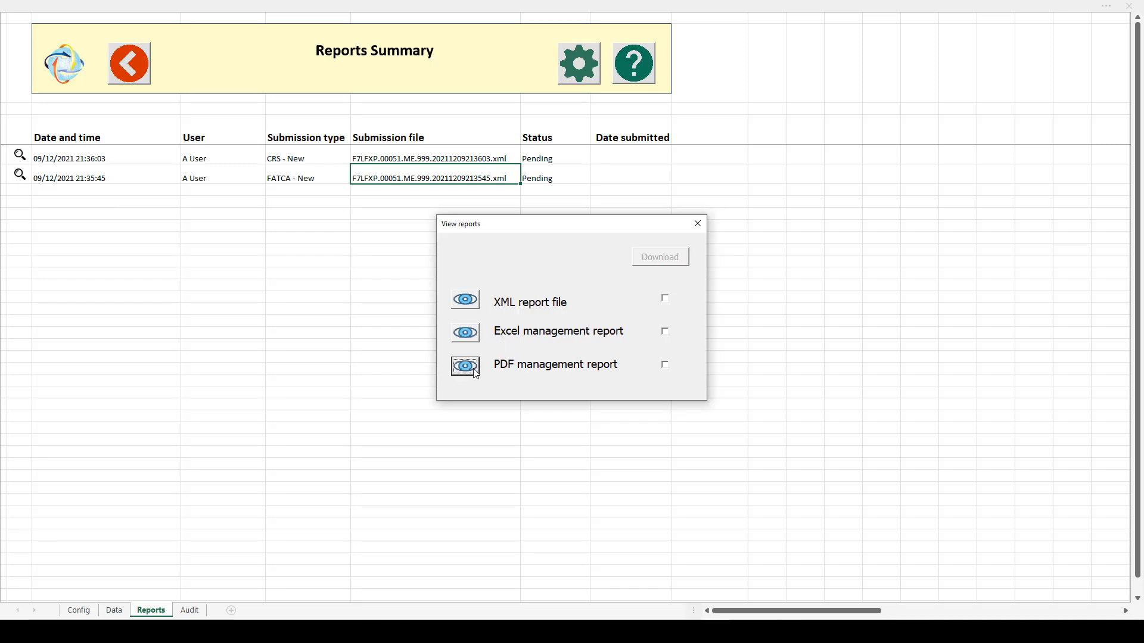
scroll(498, 372, "down", 10)
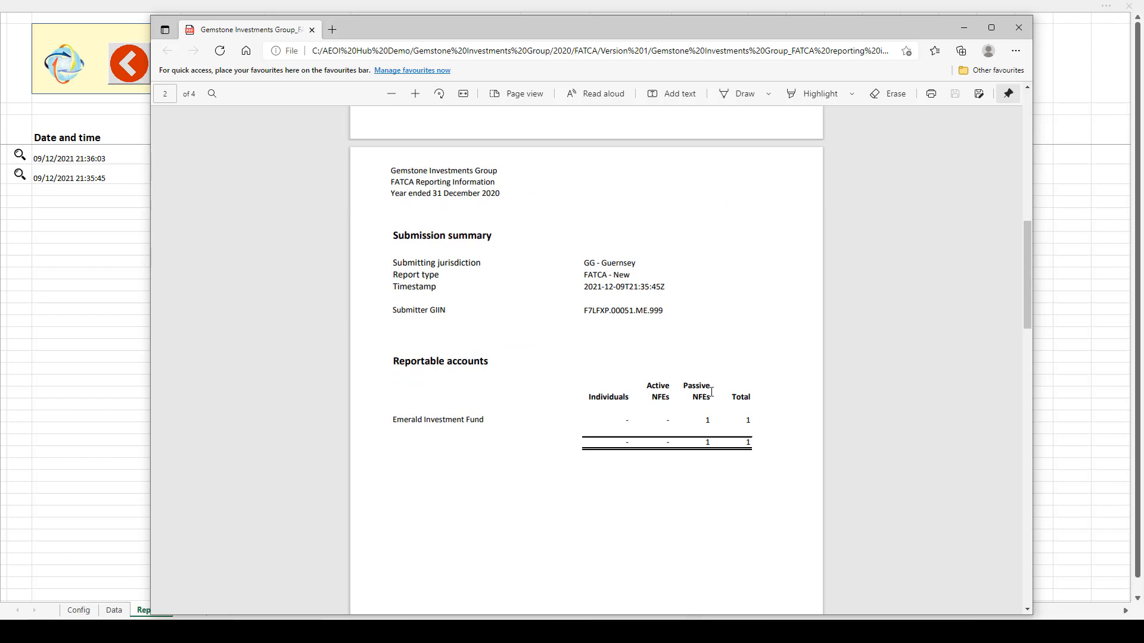
scroll(679, 398, "down", 10)
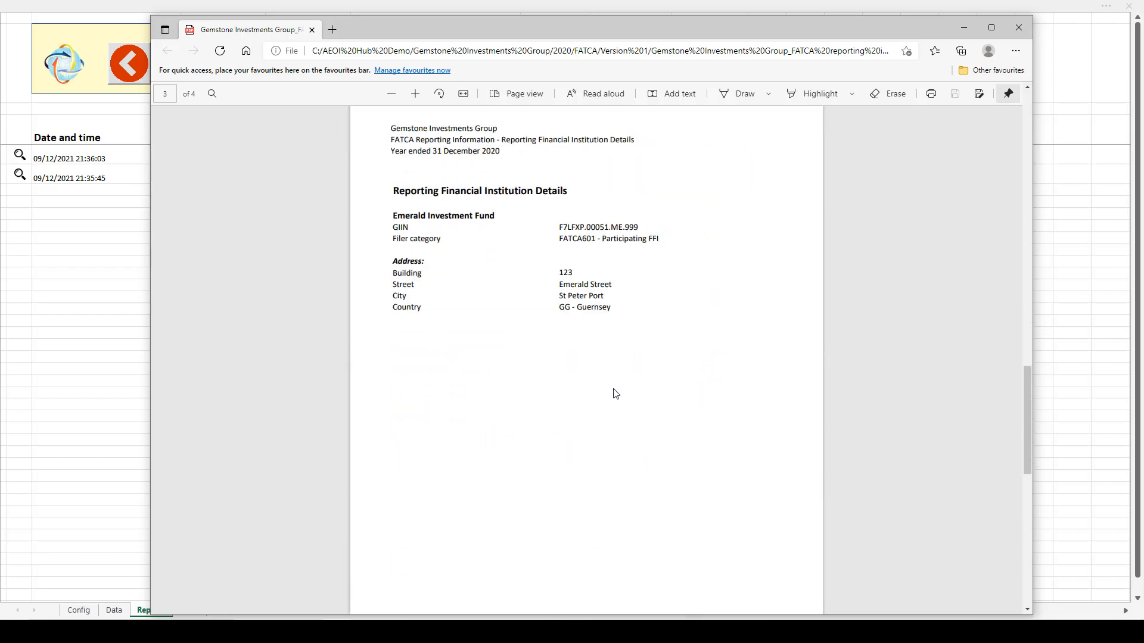
scroll(602, 391, "down", 8)
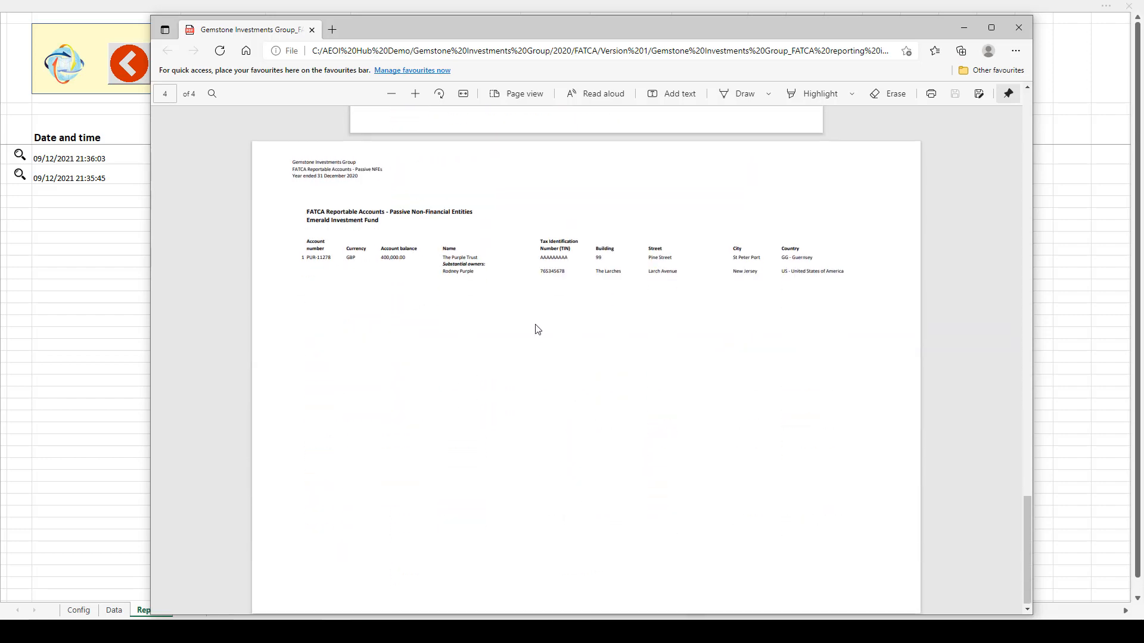
Examine the trust account and its substantial owner in the FATCA report's Passive Non-Financial Entities table up close, and close the report.
scroll(531, 317, "up", 3, "ctrl")
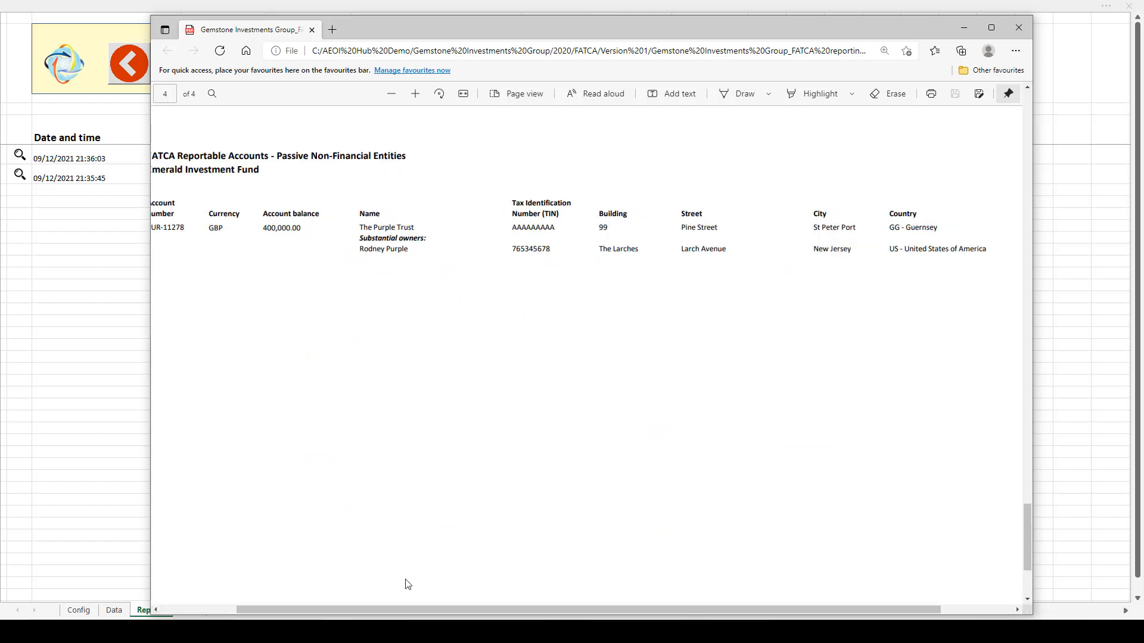
left_click_drag(377, 610, 334, 611)
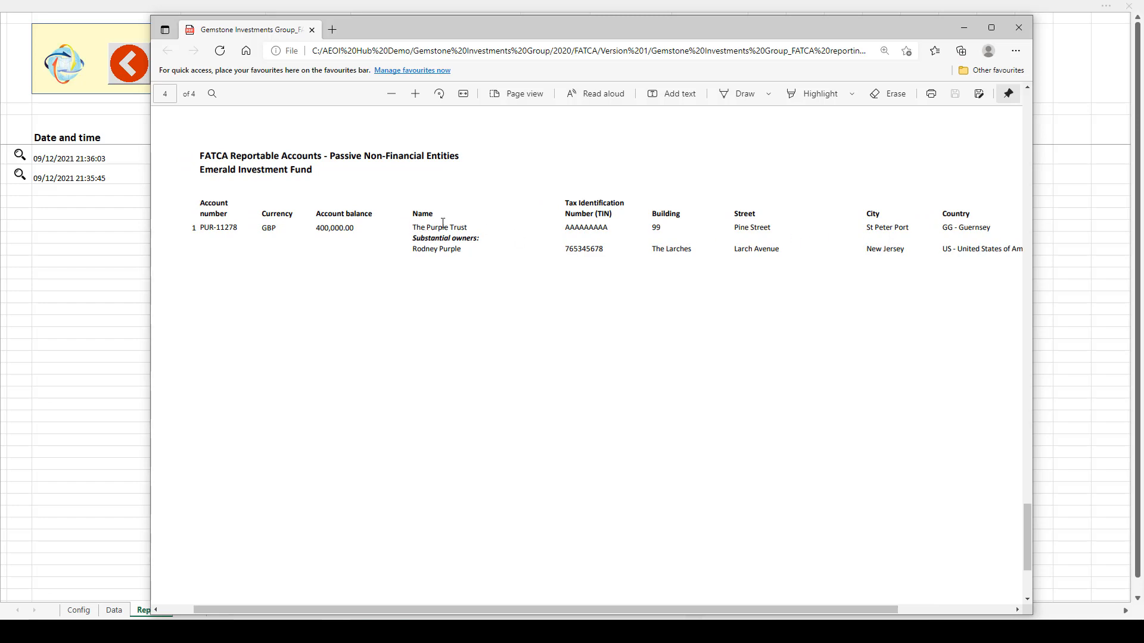
scroll(429, 217, "up", 2)
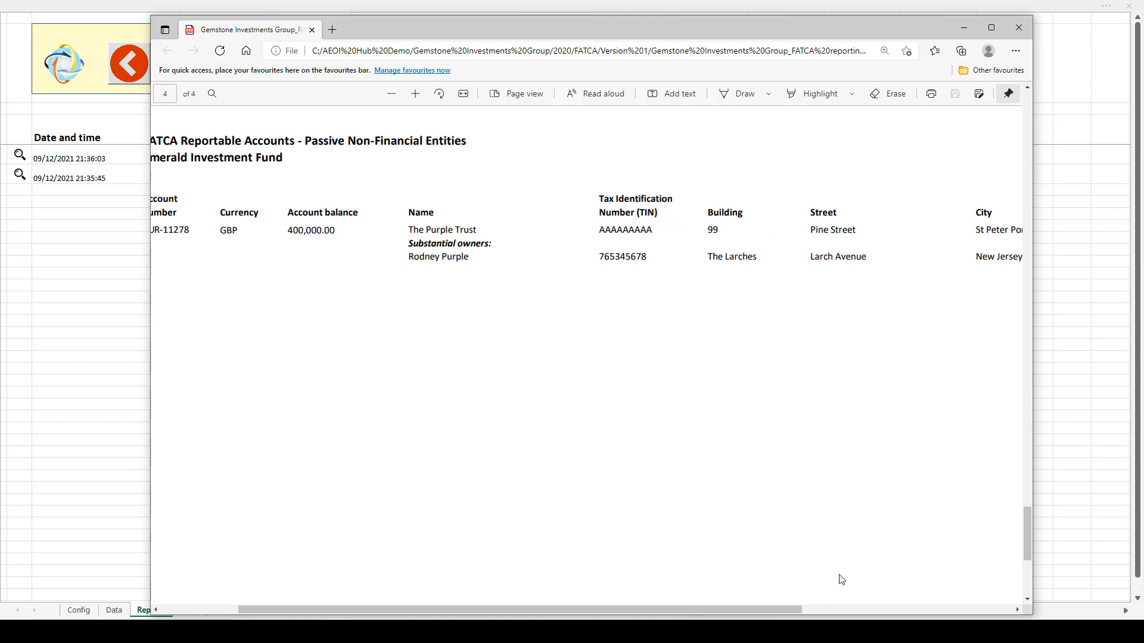
left_click_drag(789, 609, 753, 609)
left_click(1019, 30)
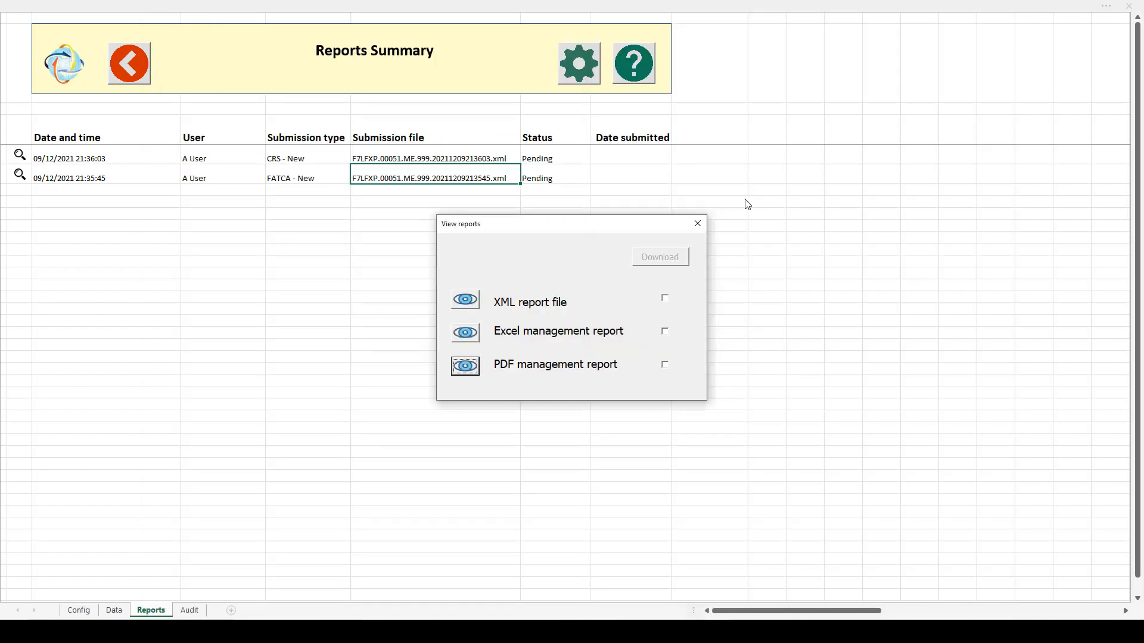
View the FATCA submission's XML report file through to the substantial owner and account balance entries, and close its report viewer.
left_click(471, 305)
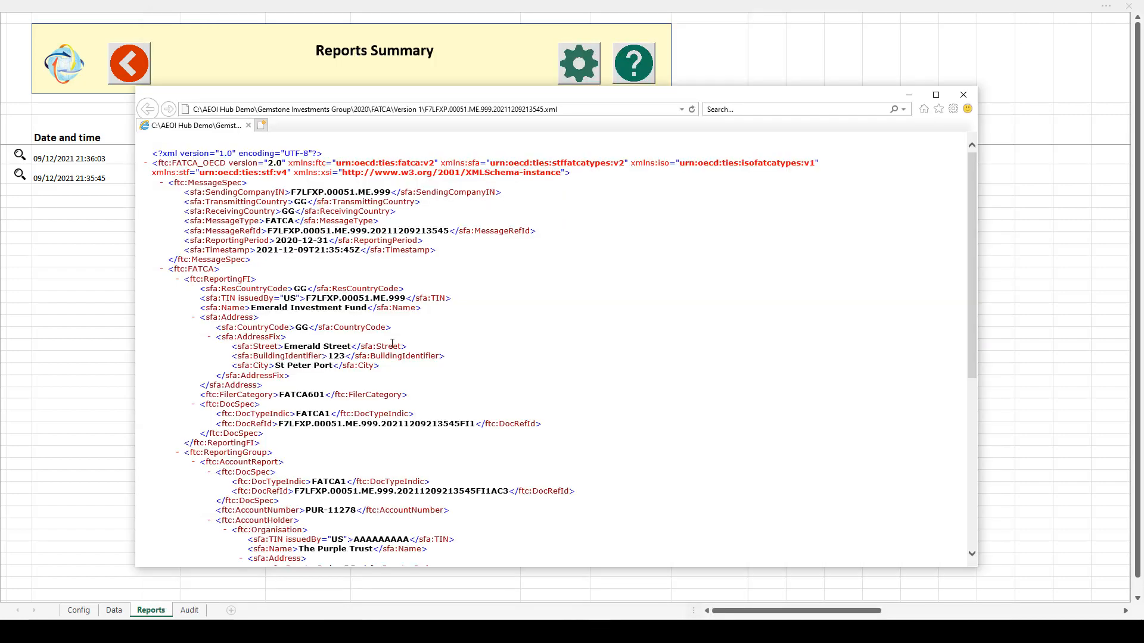
scroll(391, 344, "down", 5)
scroll(391, 344, "down", 5)
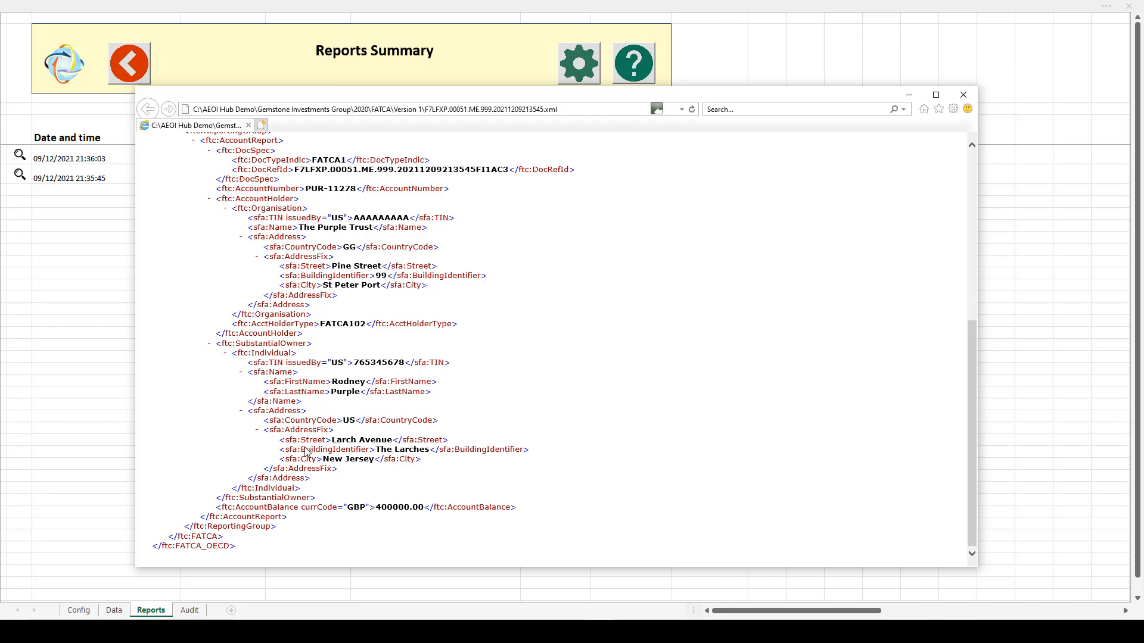
left_click(964, 95)
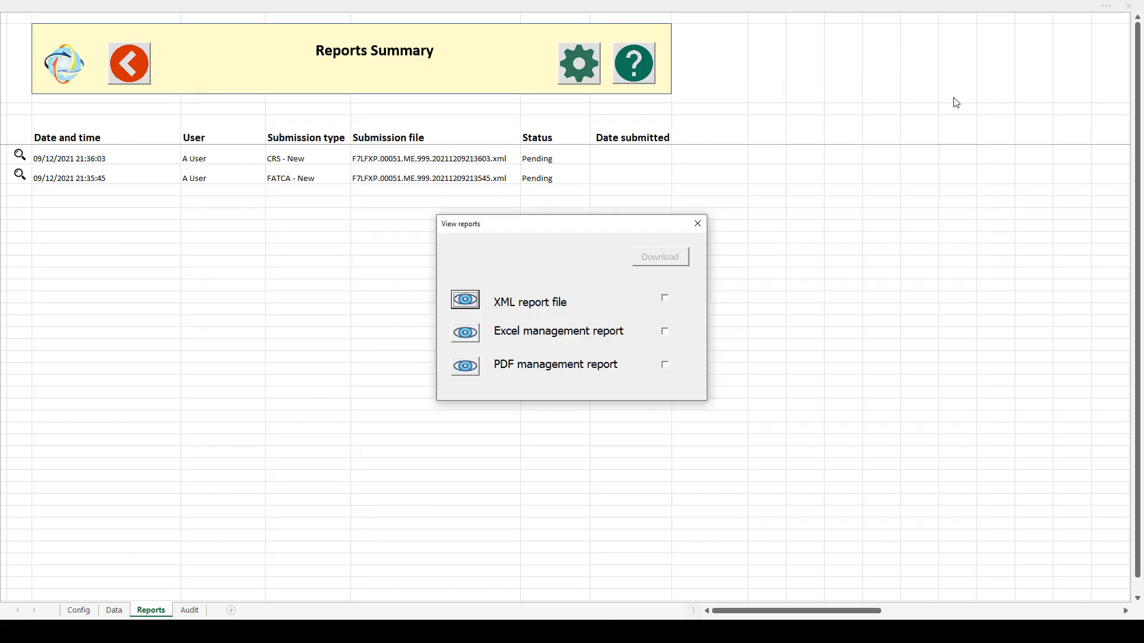
left_click(697, 224)
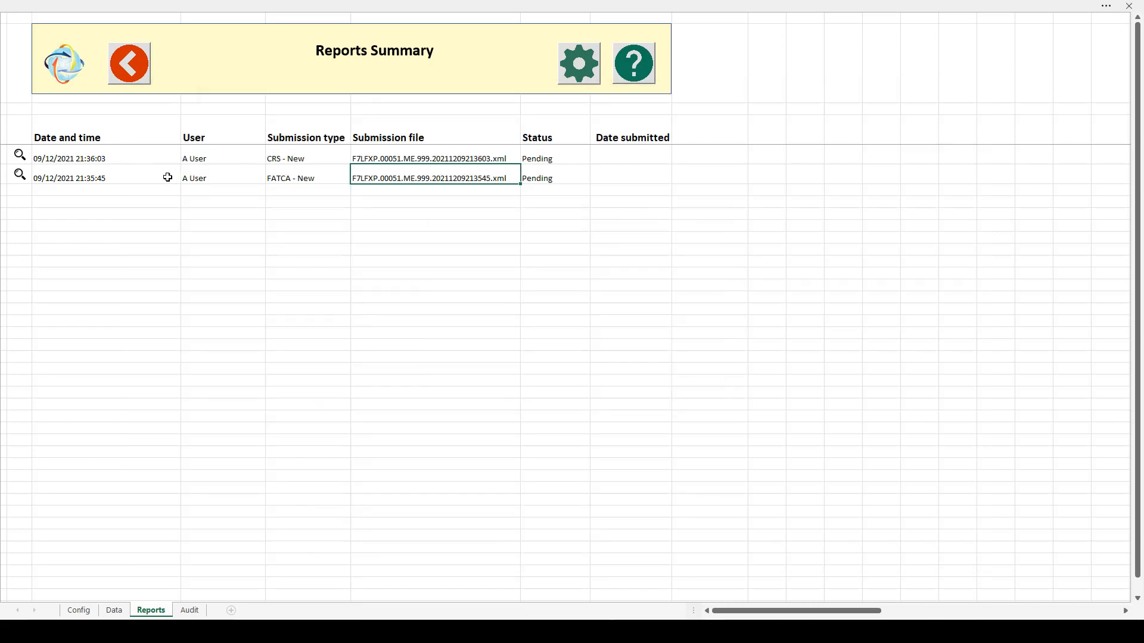
View the CRS submission's PDF management report, from the submission summary through to the passive non-financial entity accounts.
left_click(19, 156)
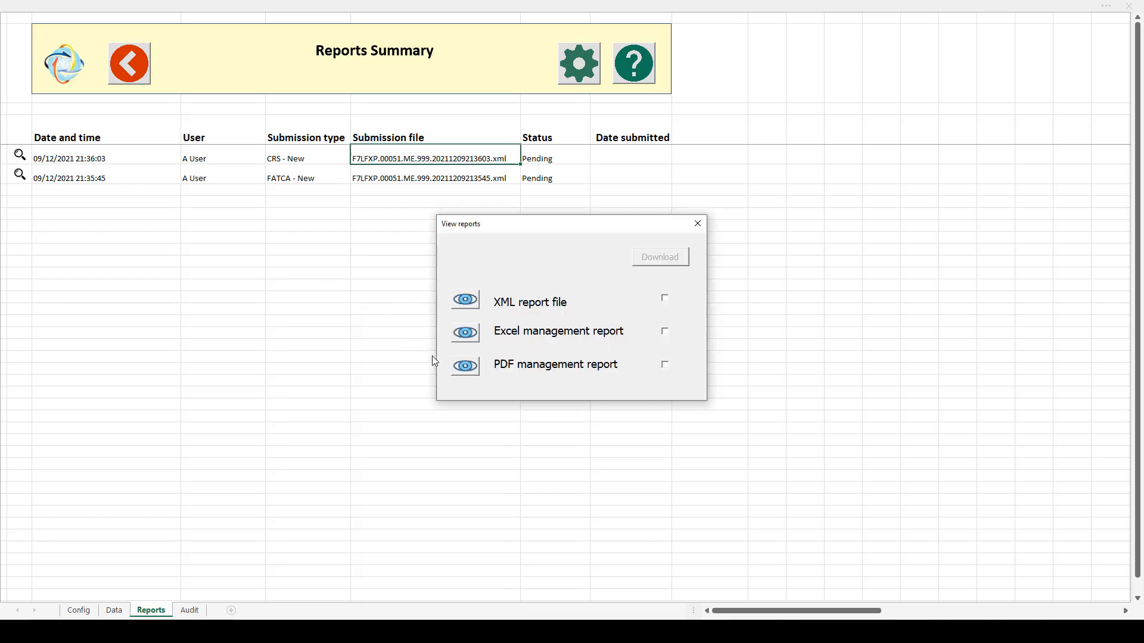
left_click(471, 373)
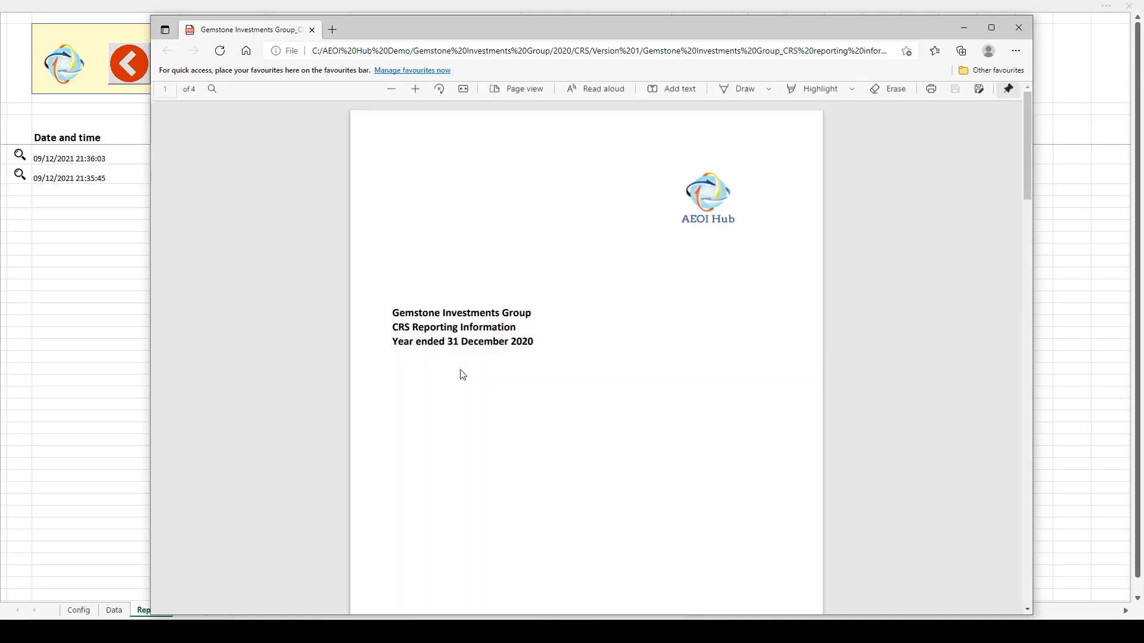
scroll(464, 374, "down", 10)
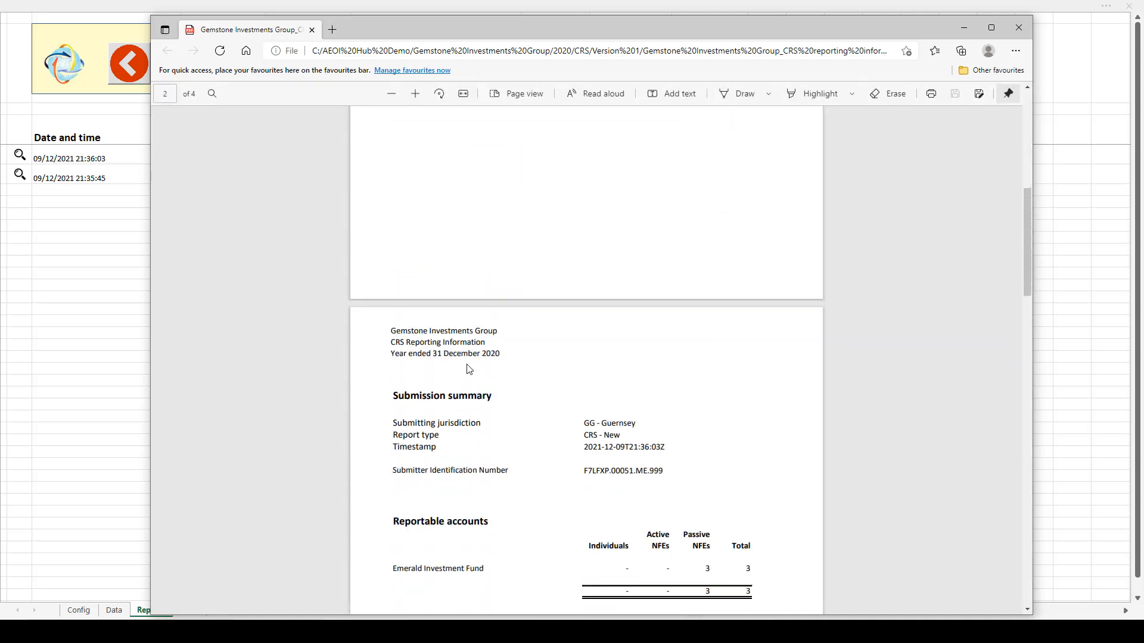
scroll(486, 354, "down", 2)
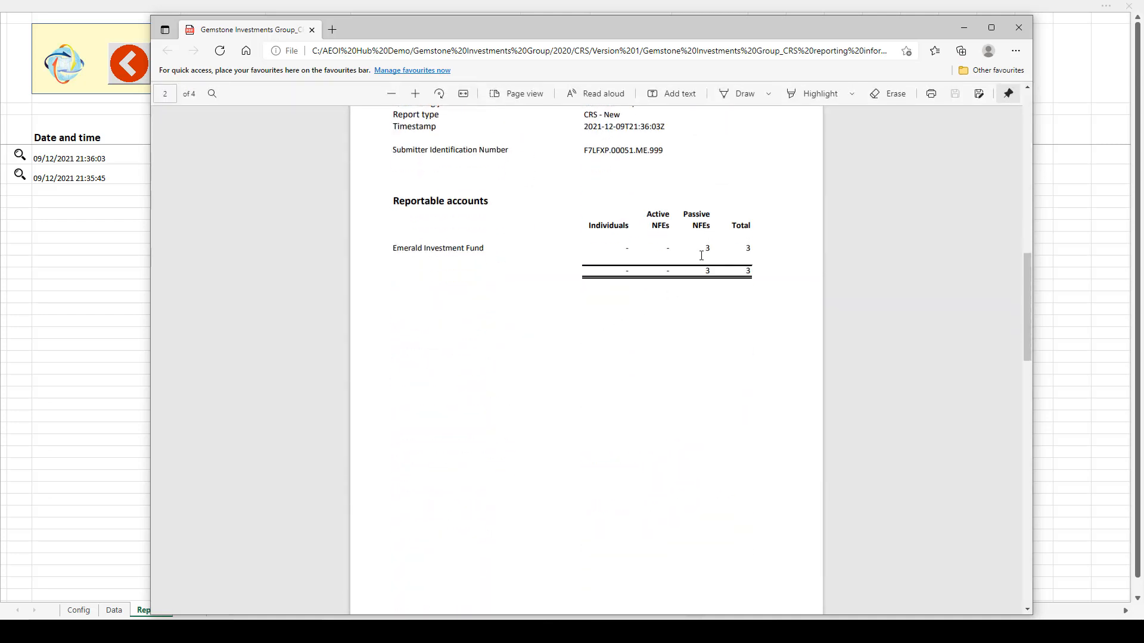
scroll(666, 308, "down", 15)
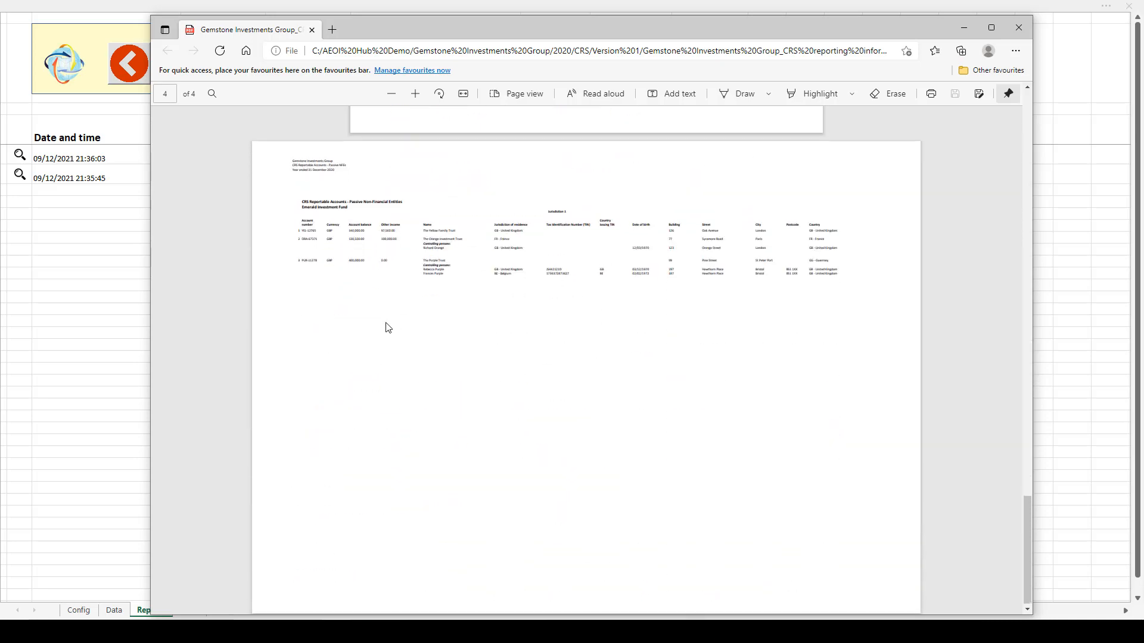
Examine the accounts and their controlling persons in the CRS report's Passive Non-Financial Entities table up close, and close the report.
scroll(387, 327, "up", 3)
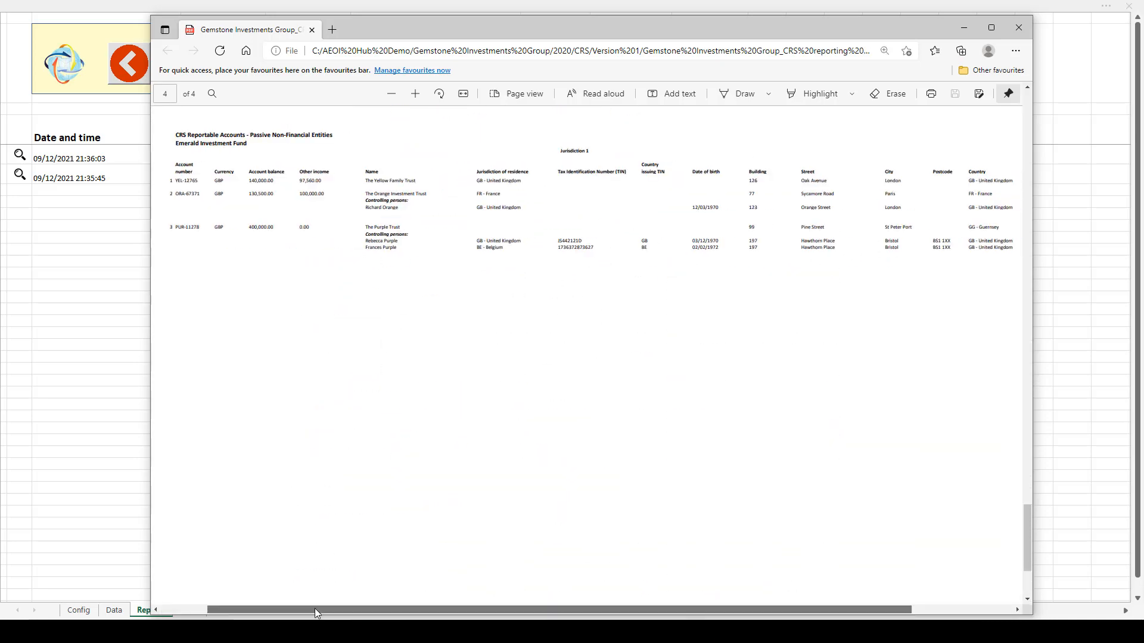
scroll(387, 363, "up", 2)
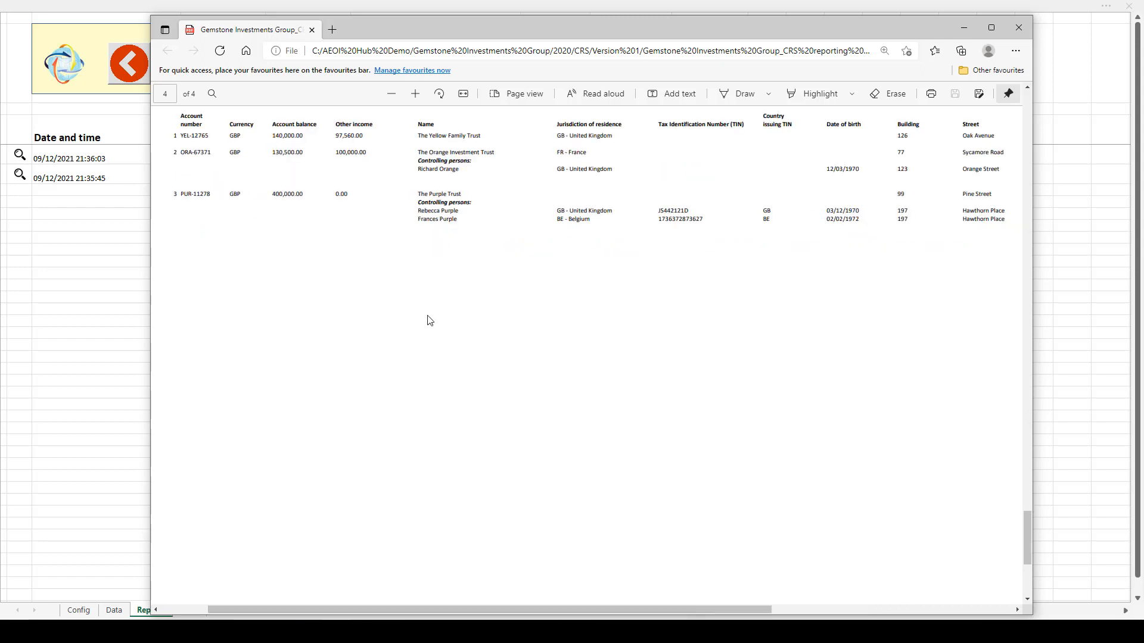
scroll(430, 321, "up", 1)
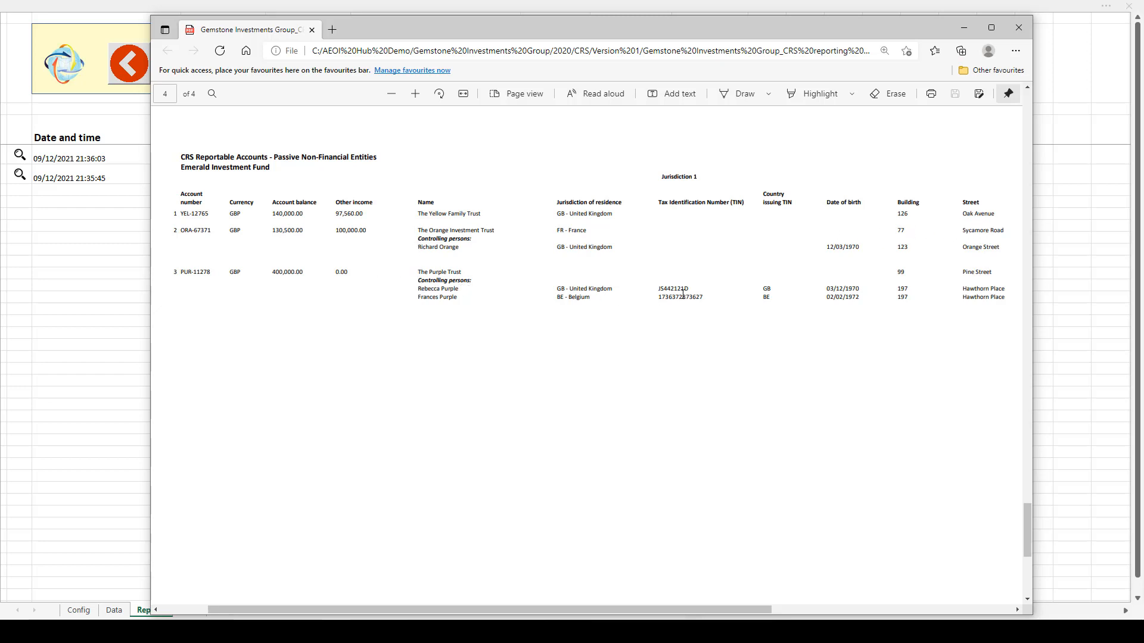
left_click(1021, 37)
View the CRS submission's XML report file through to The Purple Trust's controlling persons, and close the file and its report viewer.
left_click(474, 304)
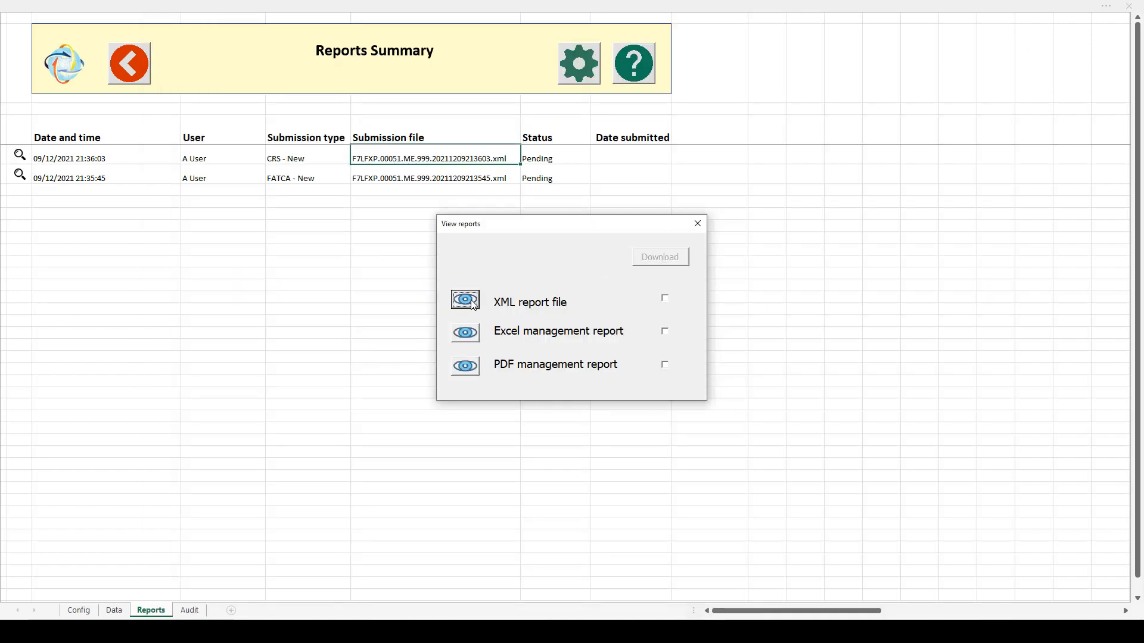
scroll(381, 291, "down", 8)
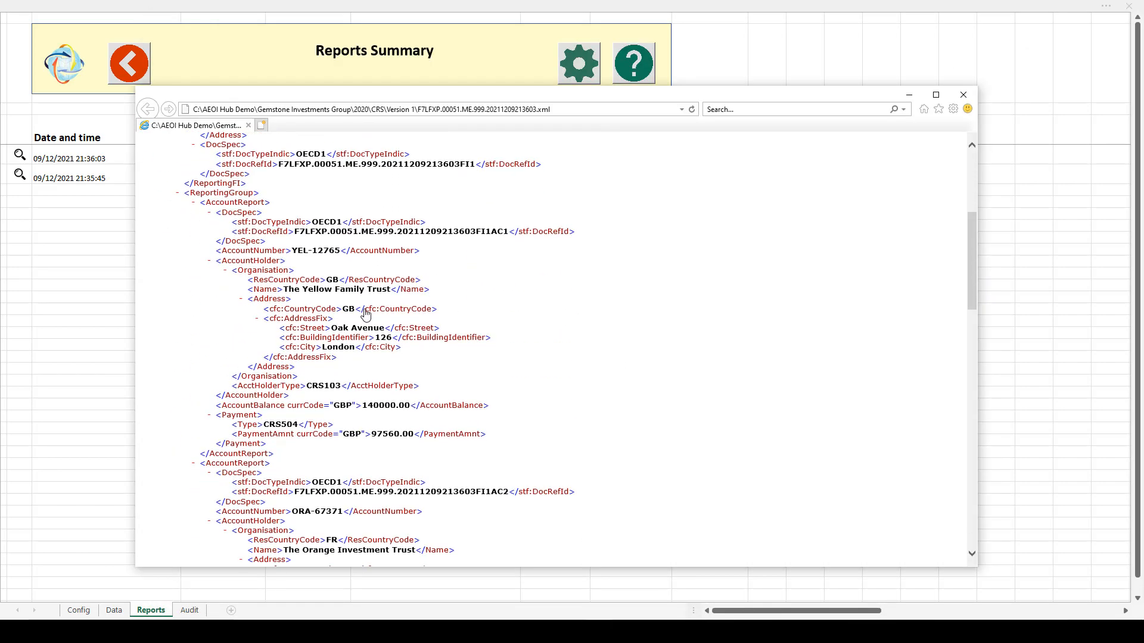
scroll(375, 389, "down", 4)
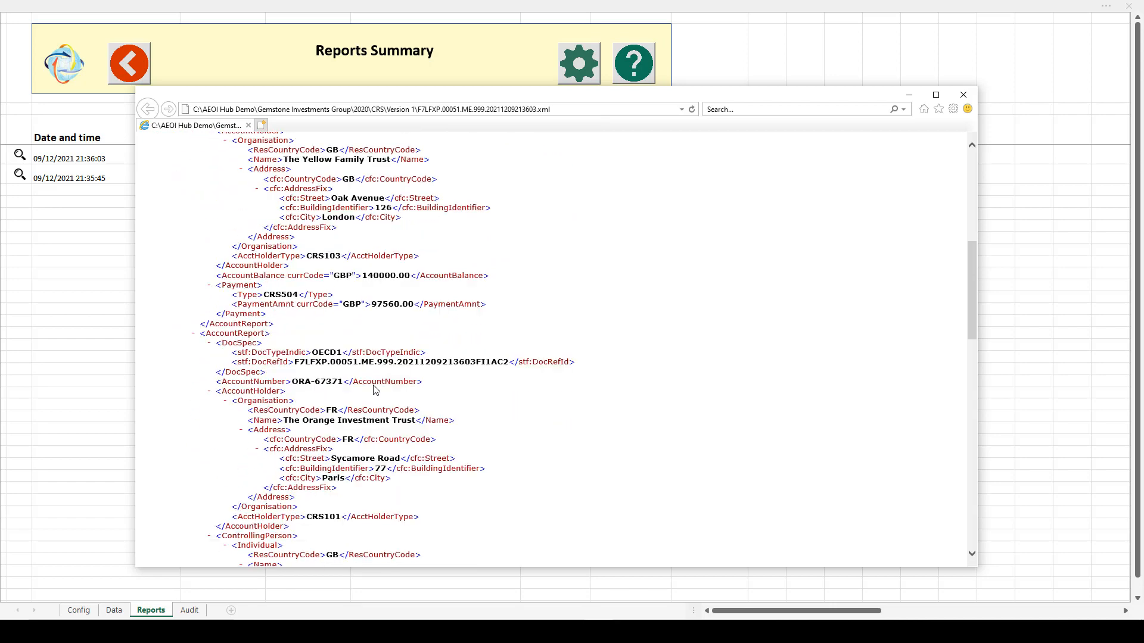
scroll(375, 389, "down", 15)
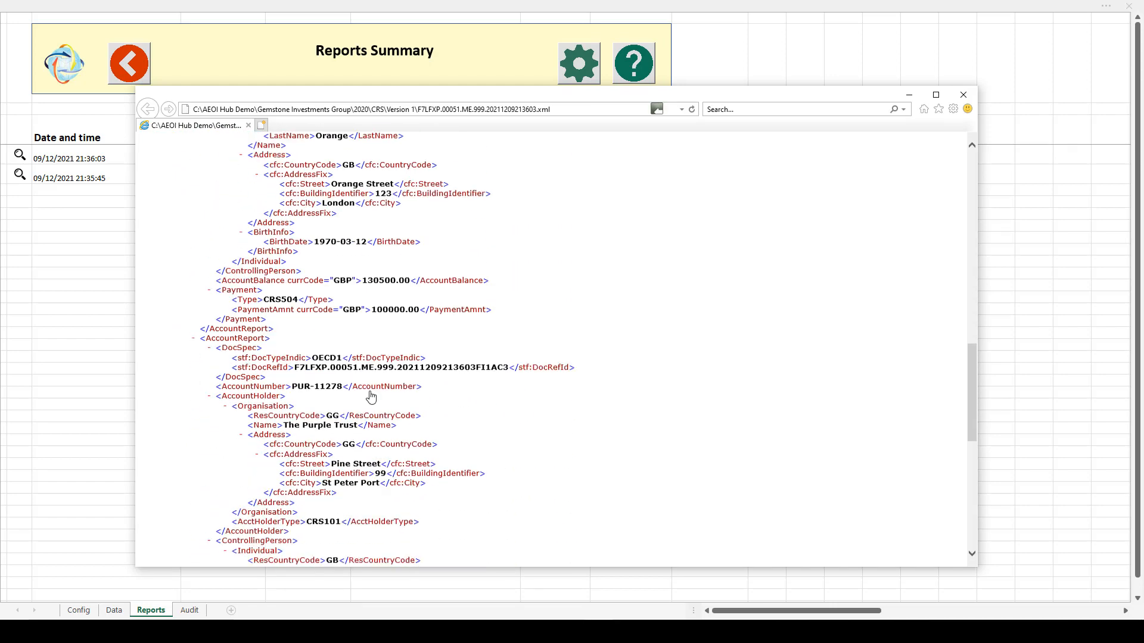
scroll(310, 351, "down", 4)
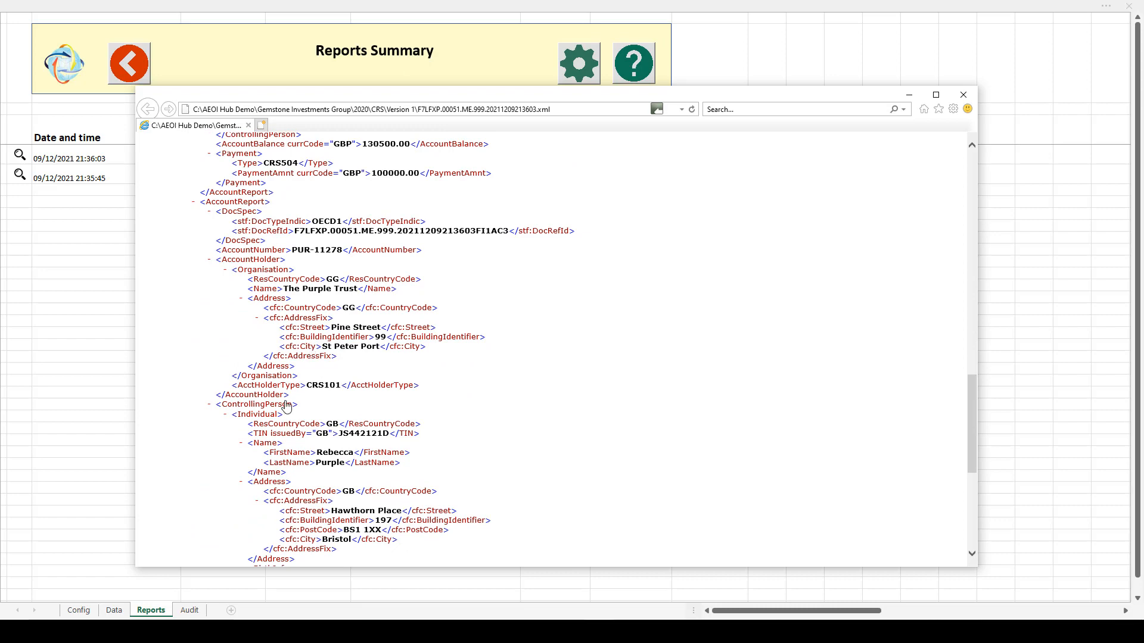
scroll(324, 485, "down", 4)
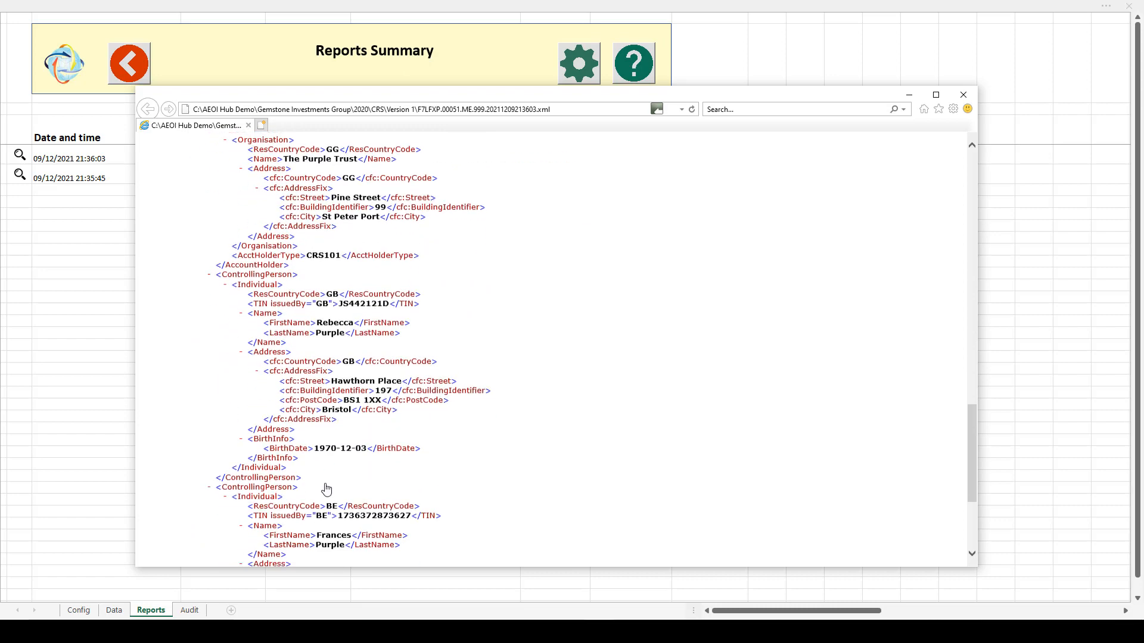
left_click(964, 95)
left_click(698, 225)
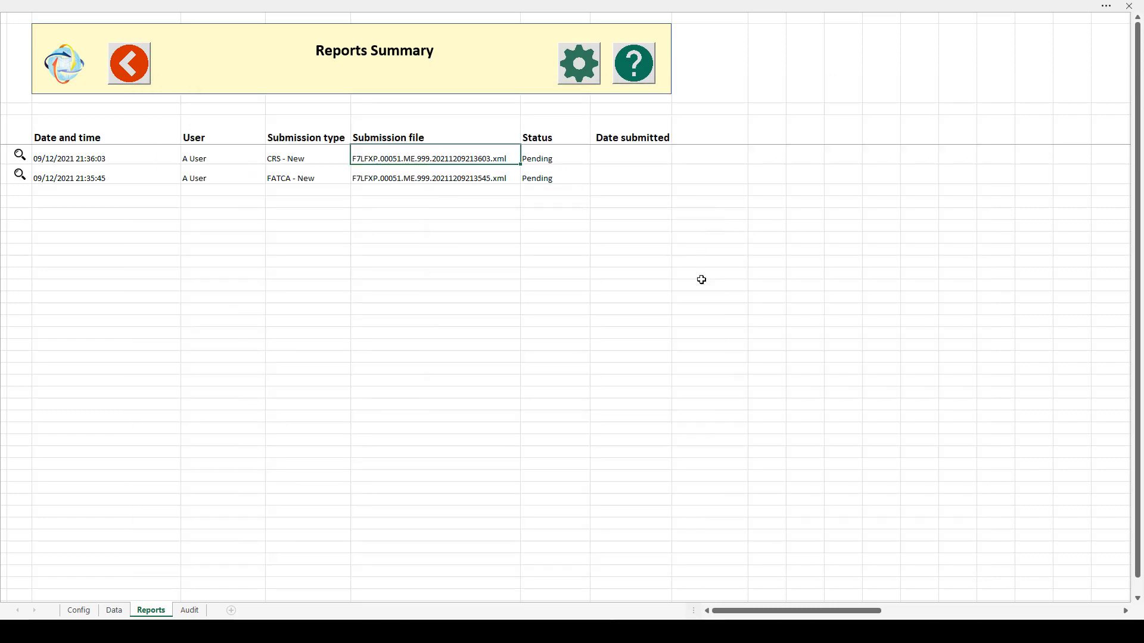